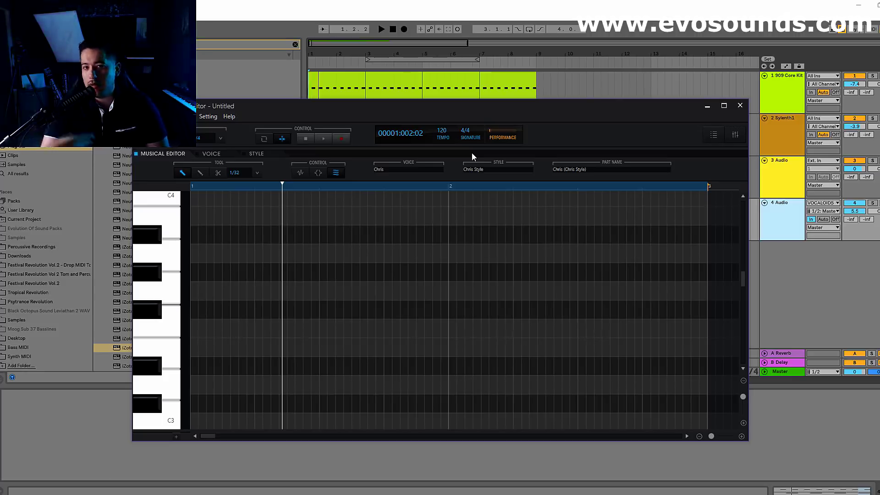
Play the empty part from its start to check that the VOCALOID5 and Ableton Live transports run together.
drag(444, 109, 472, 165)
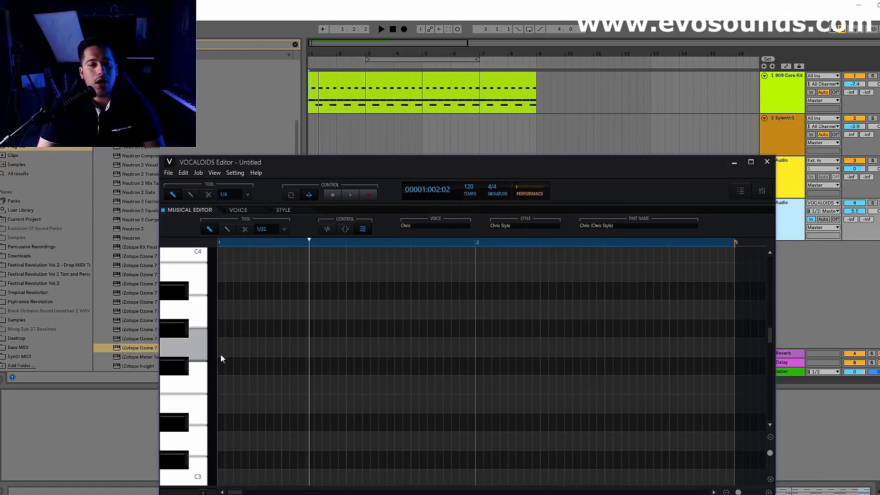
click(226, 229)
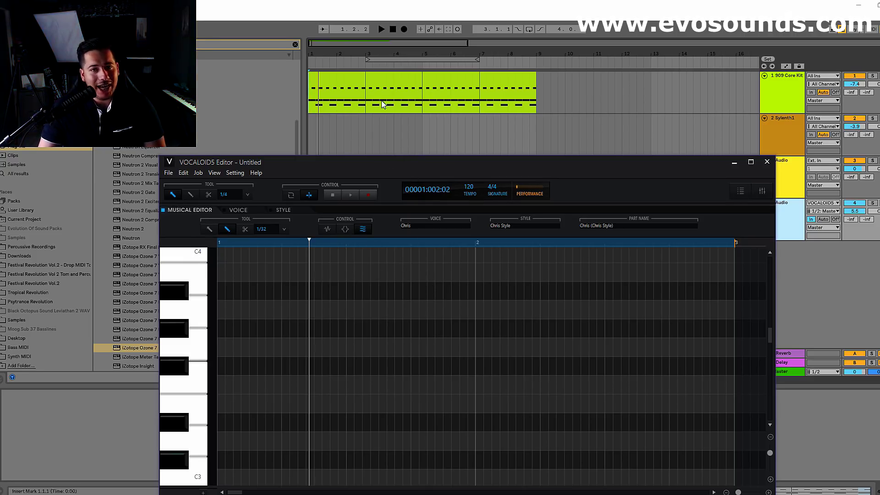
click(334, 194)
drag(343, 161, 350, 117)
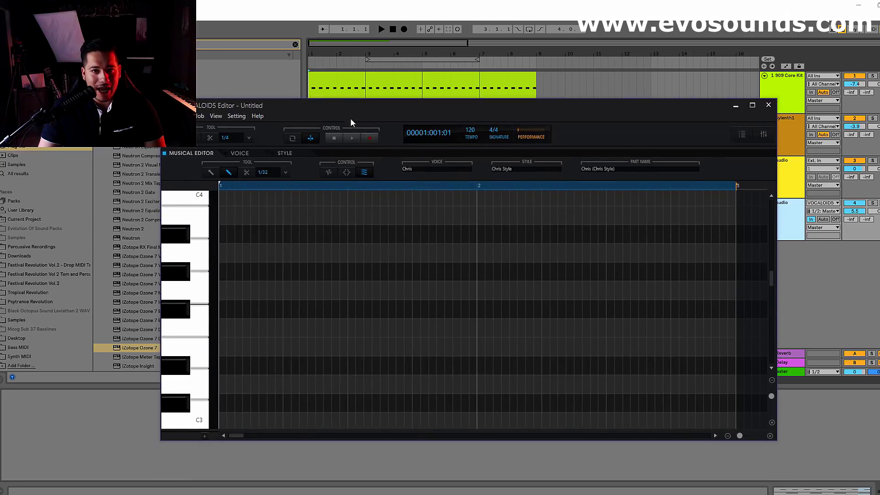
click(356, 140)
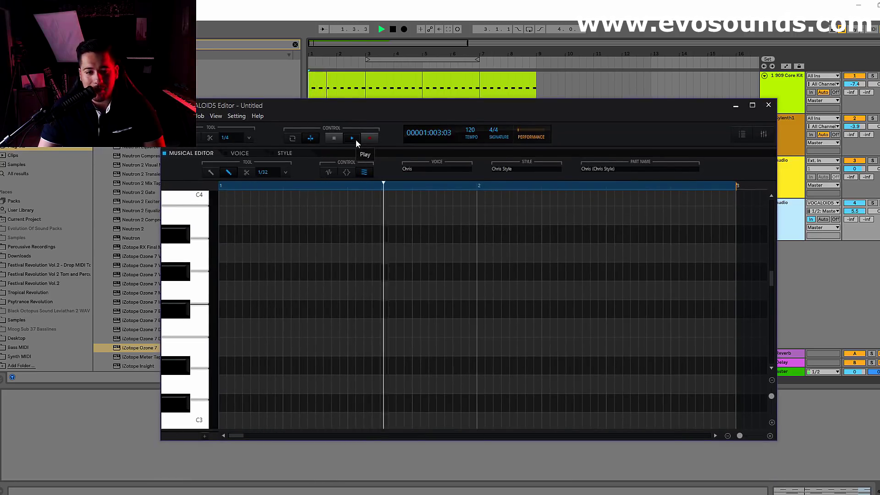
key(space)
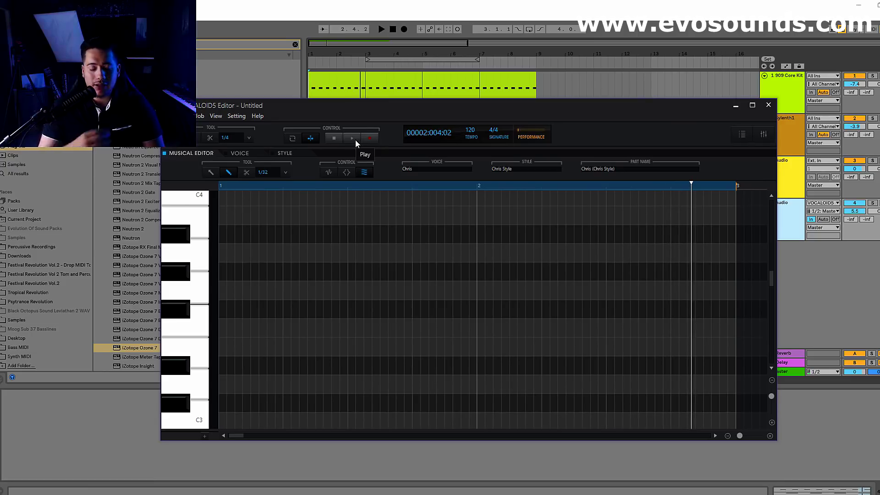
Look through the voices Amy, Chris, Kaori and Ken, choose Chris for the part and return to the musical editor.
click(237, 153)
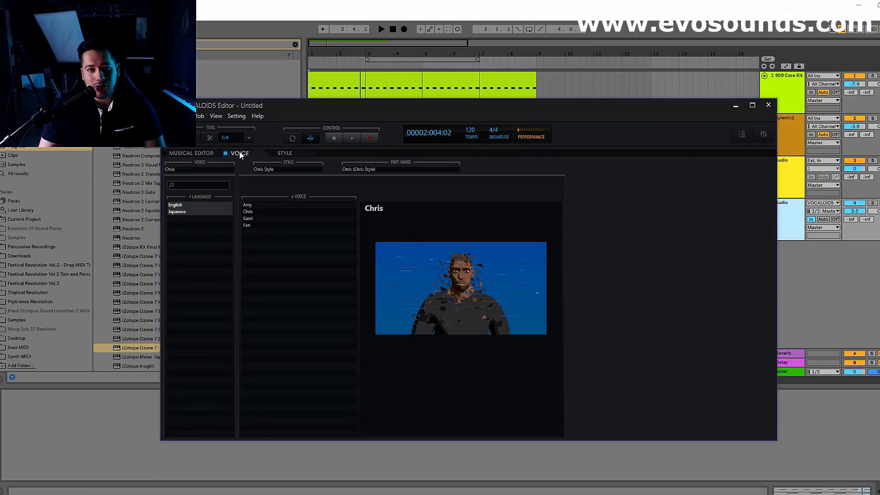
click(264, 205)
click(262, 212)
click(257, 219)
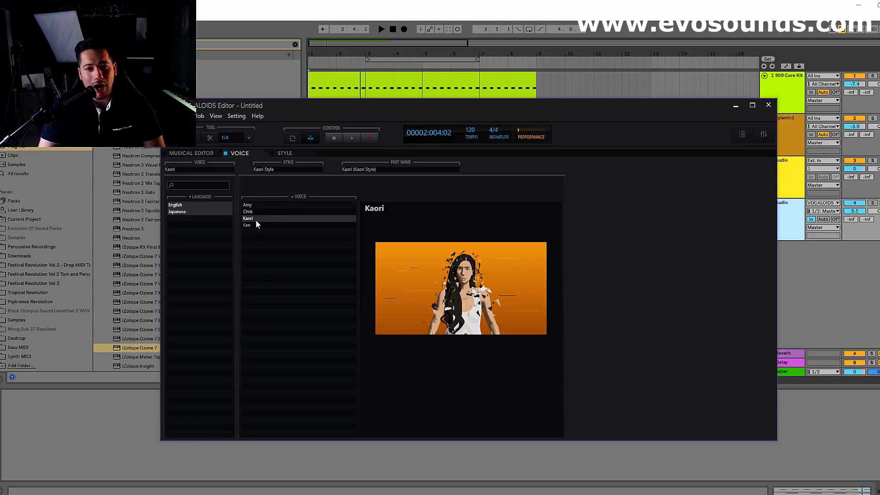
click(258, 224)
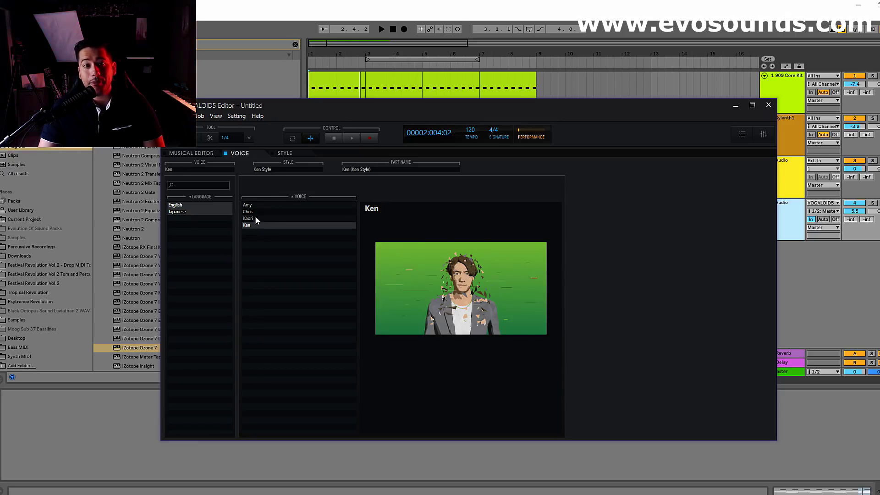
click(254, 212)
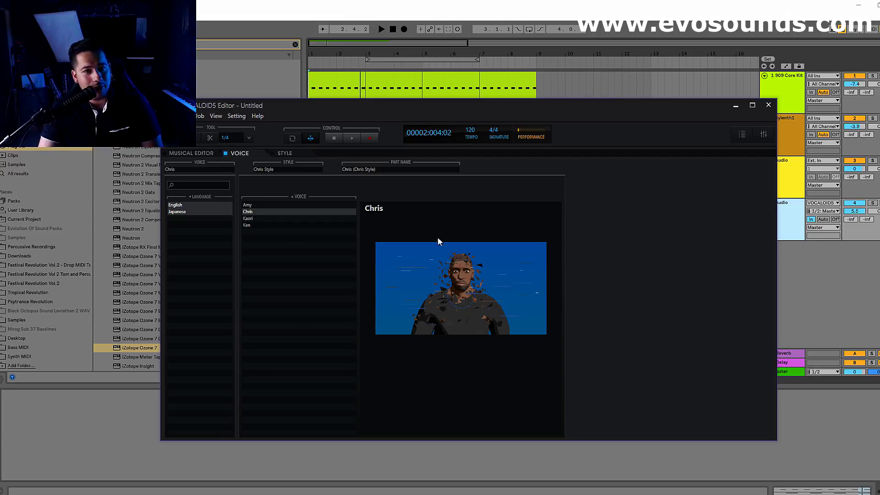
click(178, 154)
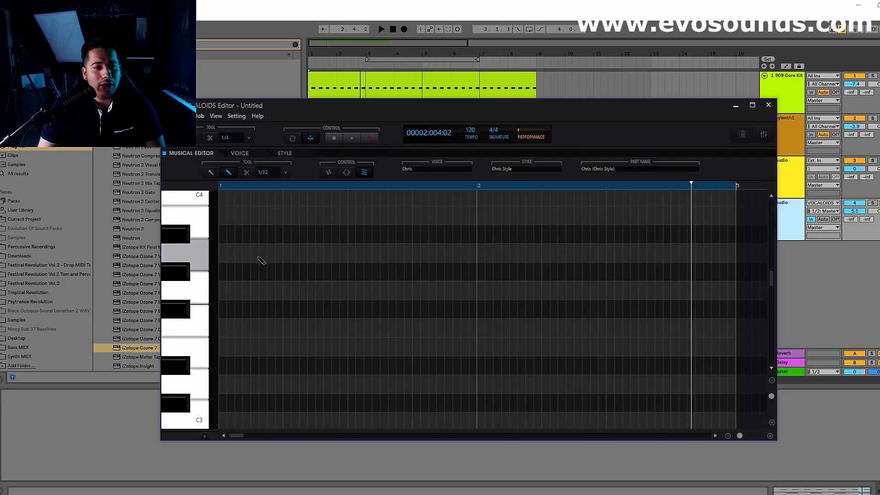
Move the VOCALOID5 Editor window aside and set the audio input of track 4 in Ableton Live to VOCALOID5.
drag(339, 106, 397, 278)
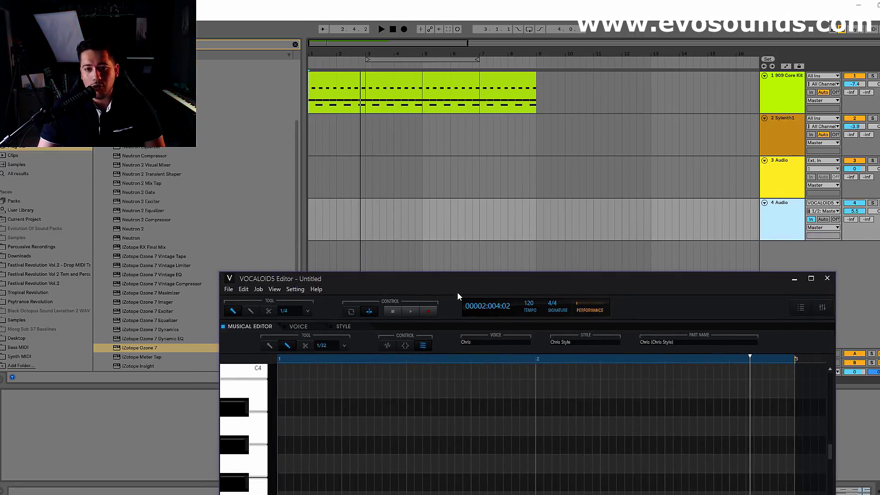
click(828, 211)
click(829, 208)
click(828, 203)
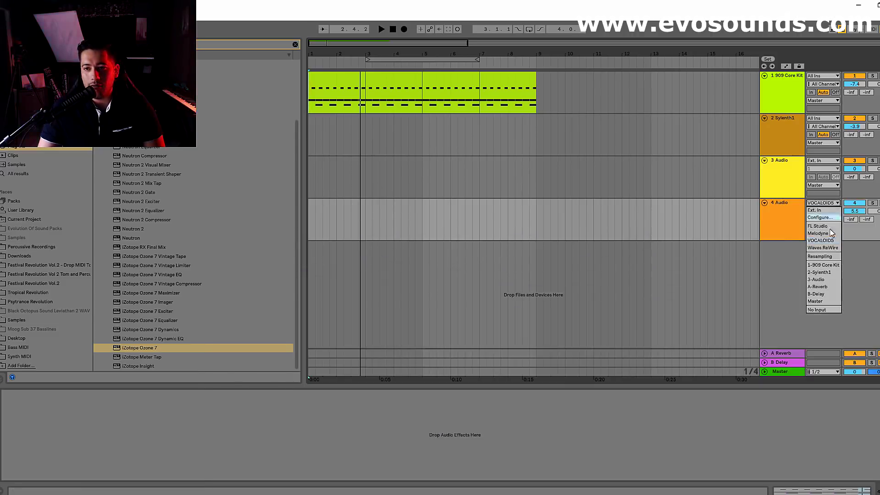
click(830, 241)
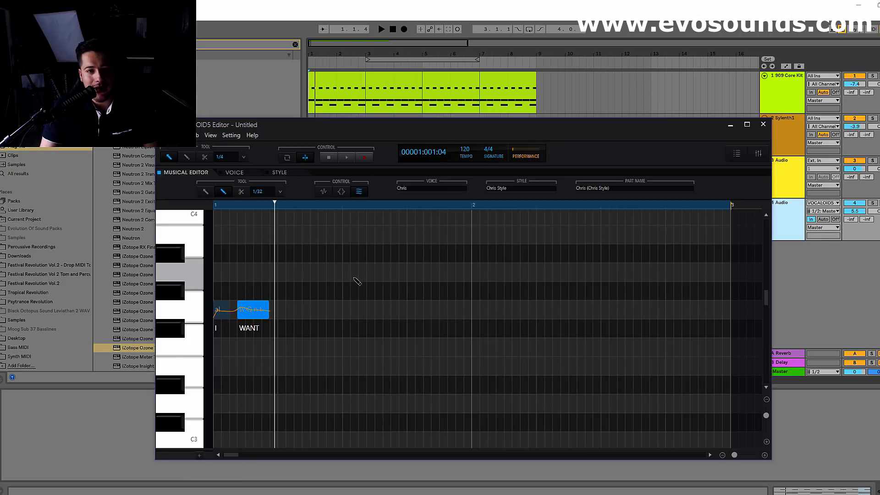
Transpose the "I" and "WANT" notes down two octaves to G1 and play them back.
click(205, 192)
drag(338, 227, 185, 338)
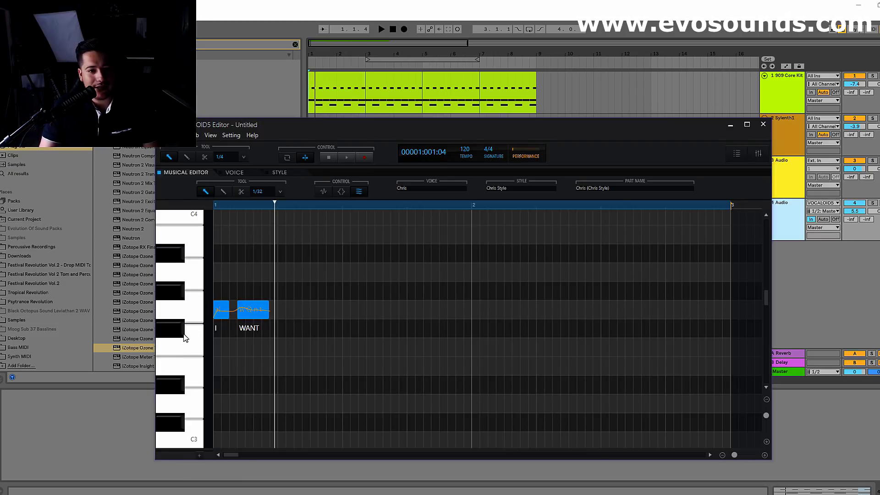
key(Delete)
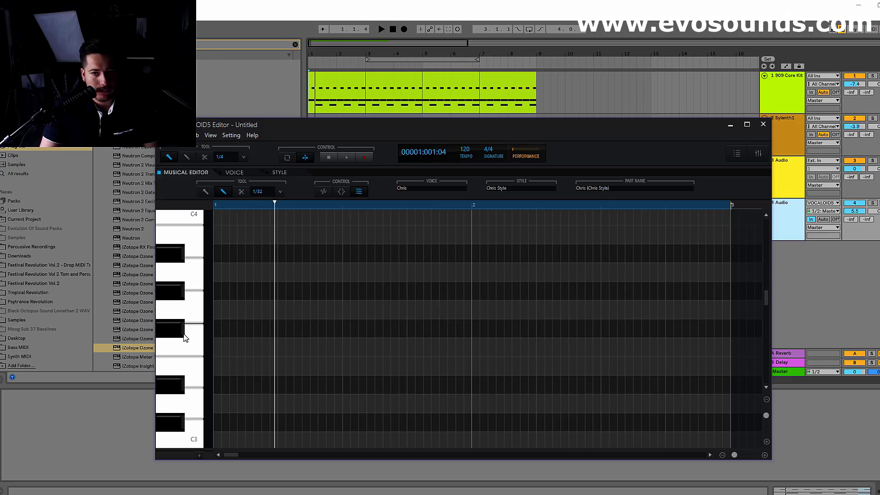
scroll(339, 351, down, 6)
key(space)
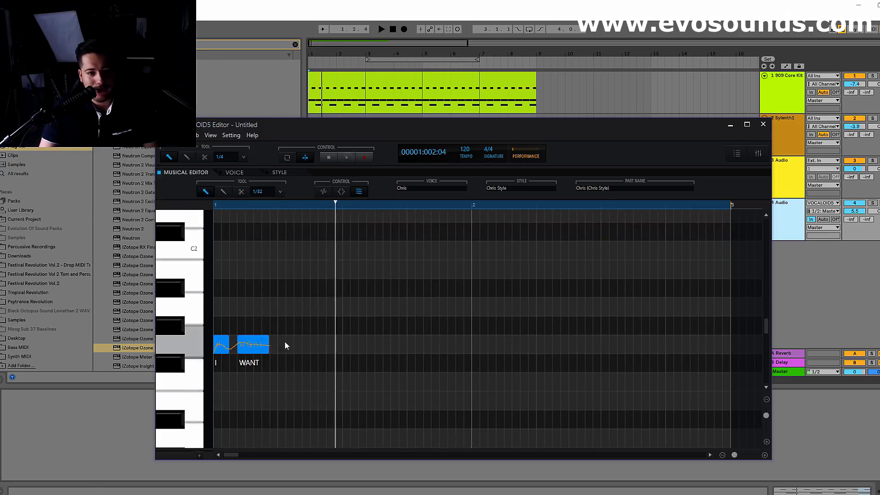
click(344, 158)
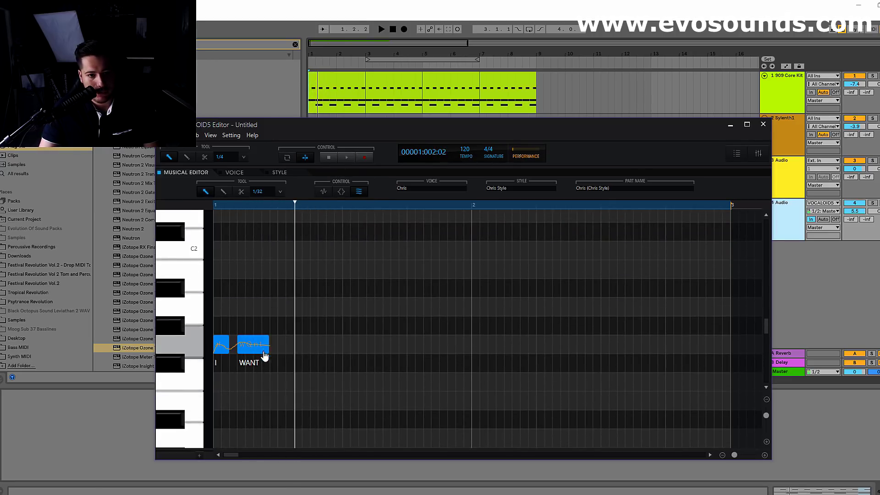
Draw a note about one beat long on G1 after "WANT" and set its lyric to "some".
click(287, 344)
click(224, 191)
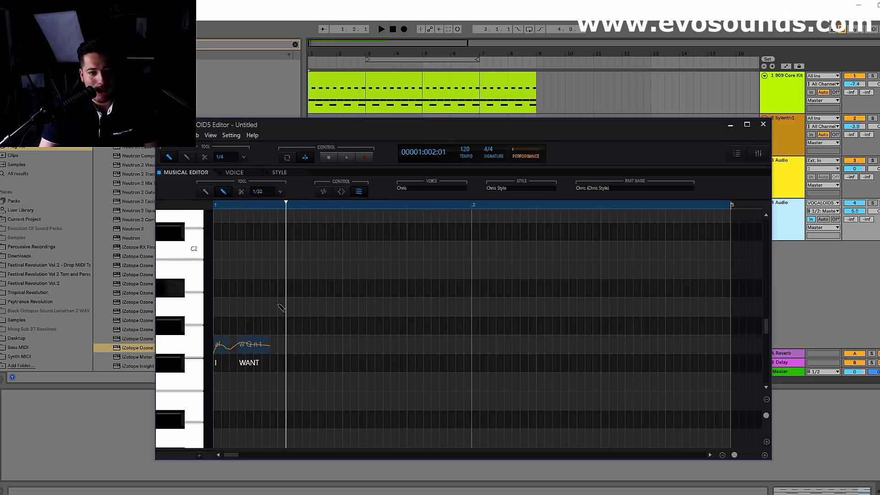
drag(287, 347, 343, 350)
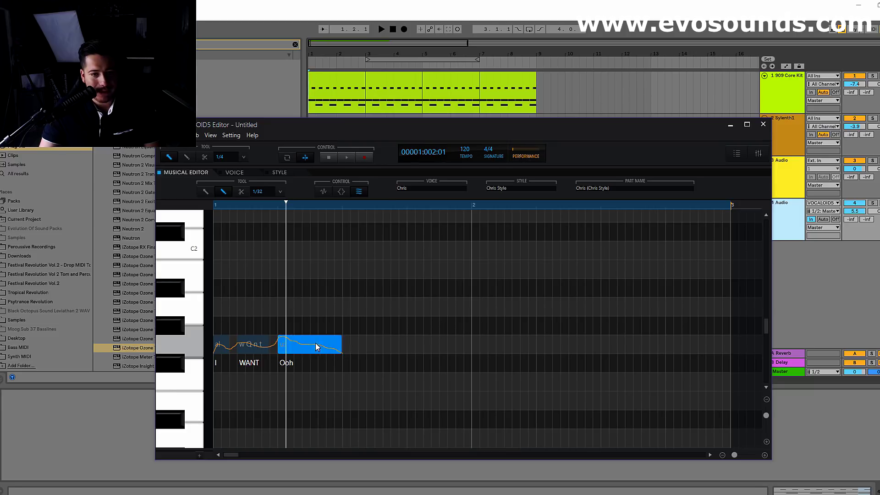
right_click(320, 347)
click(348, 334)
text(some)
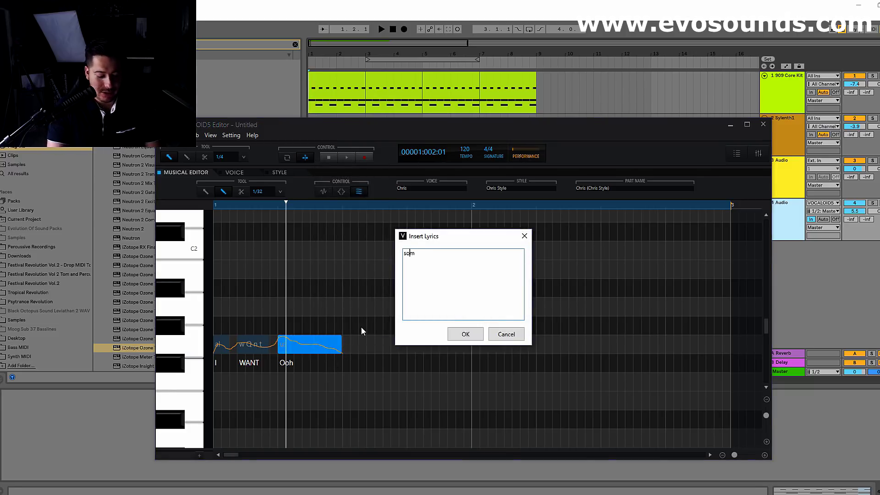
click(465, 334)
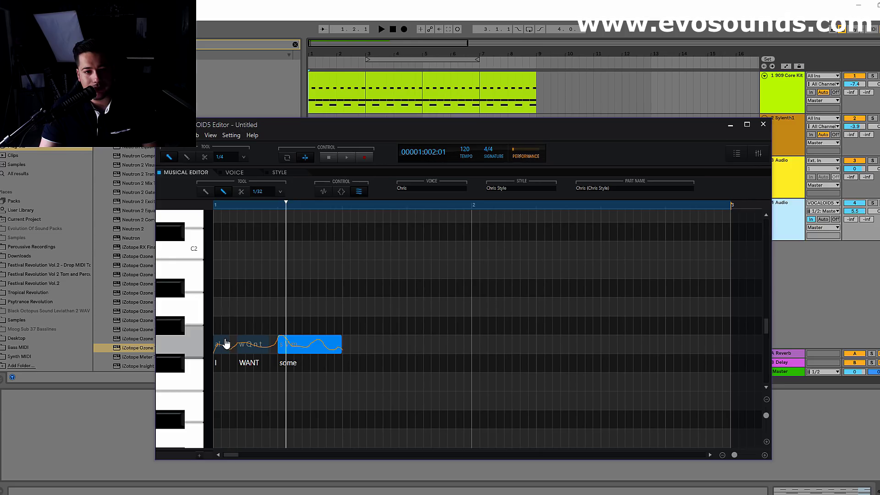
Play the three-word phrase from the start several times to judge its timing.
click(347, 158)
key(space)
click(329, 158)
click(341, 162)
click(332, 155)
click(343, 159)
click(331, 155)
click(331, 156)
Move the "WANT" note one 1/32 step earlier and the "some" note two 1/32 steps earlier to close the gaps.
scroll(249, 298, up, 2)
scroll(255, 319, down, 4)
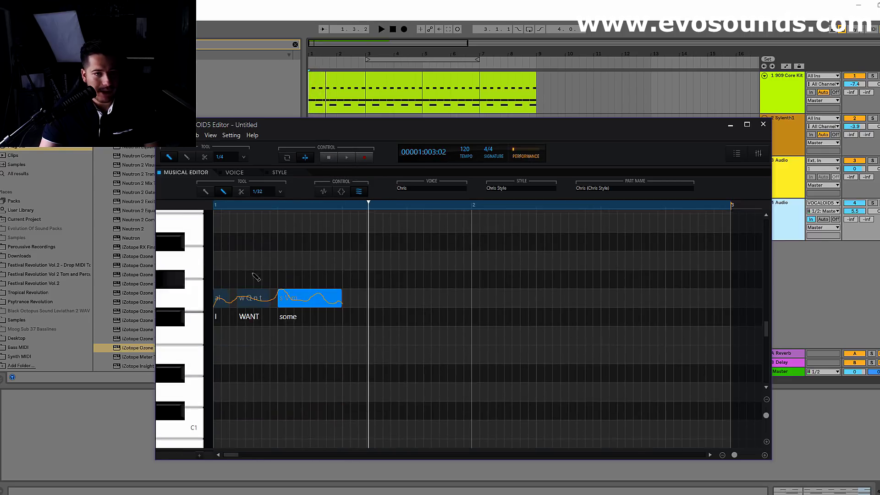
scroll(550, 389, up, 2)
mouse_move(735, 458)
mouse_down()
mouse_move(744, 460)
mouse_move(736, 457)
mouse_up()
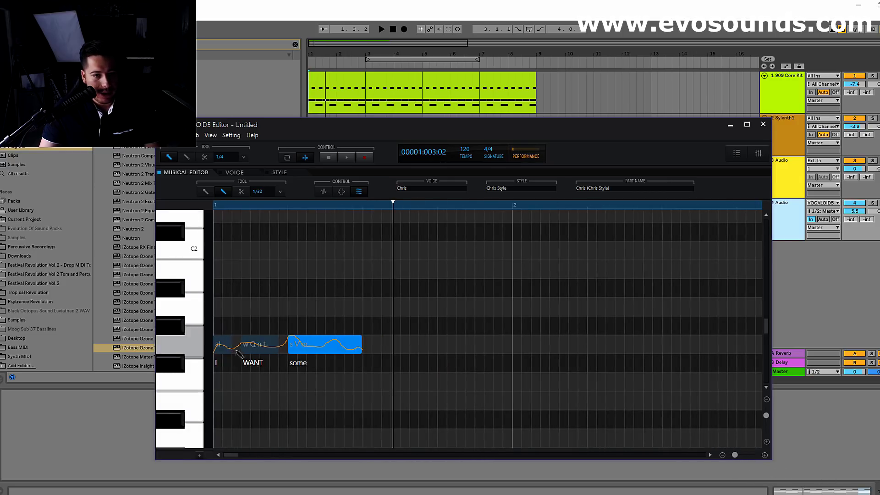
click(205, 191)
drag(249, 346, 240, 347)
key(space)
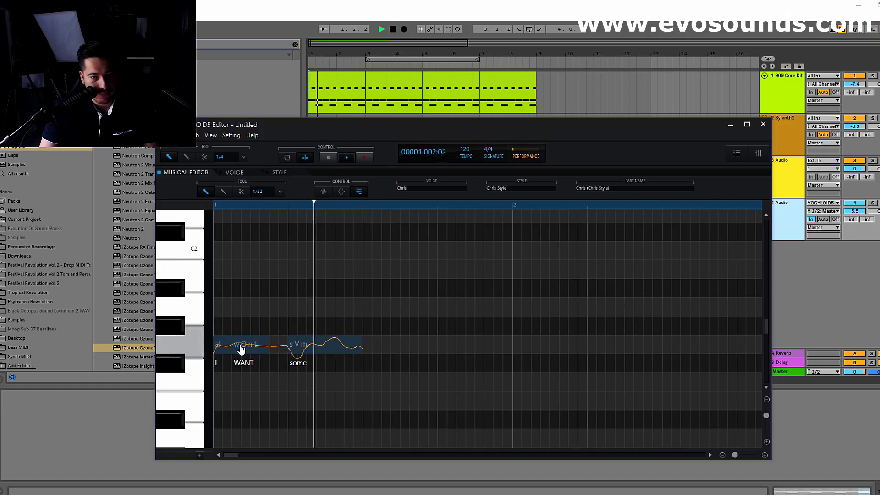
key(space)
drag(295, 341, 289, 343)
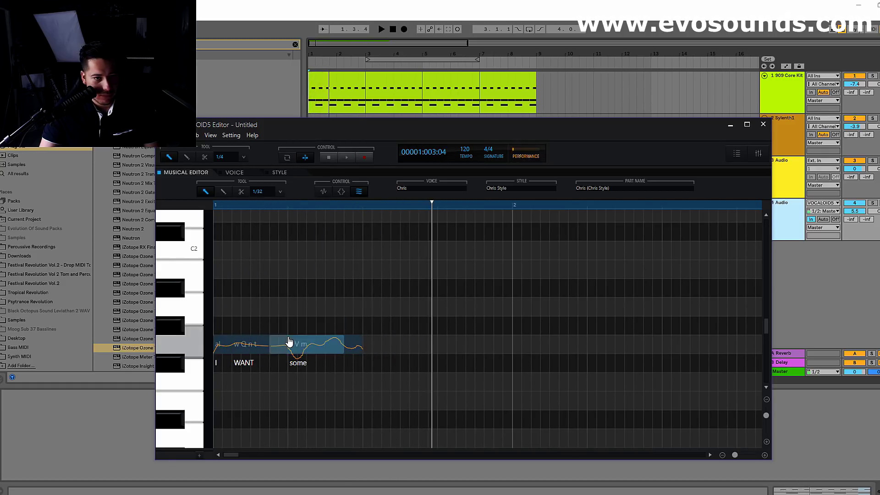
Replay "I WANT some" from the start to check the tightened note spacing.
click(345, 158)
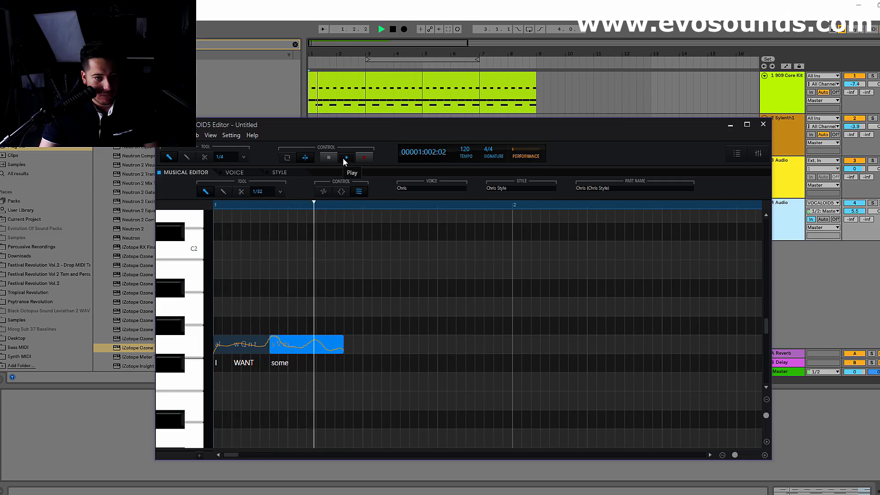
click(331, 156)
click(340, 157)
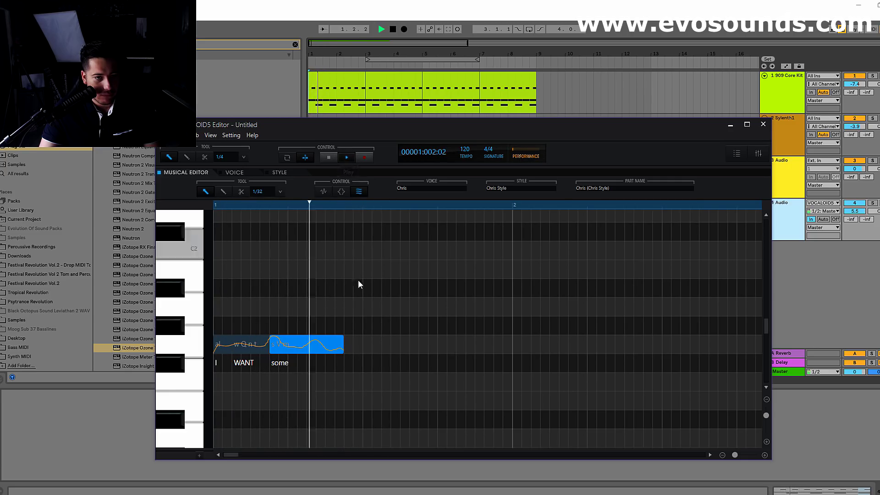
click(367, 348)
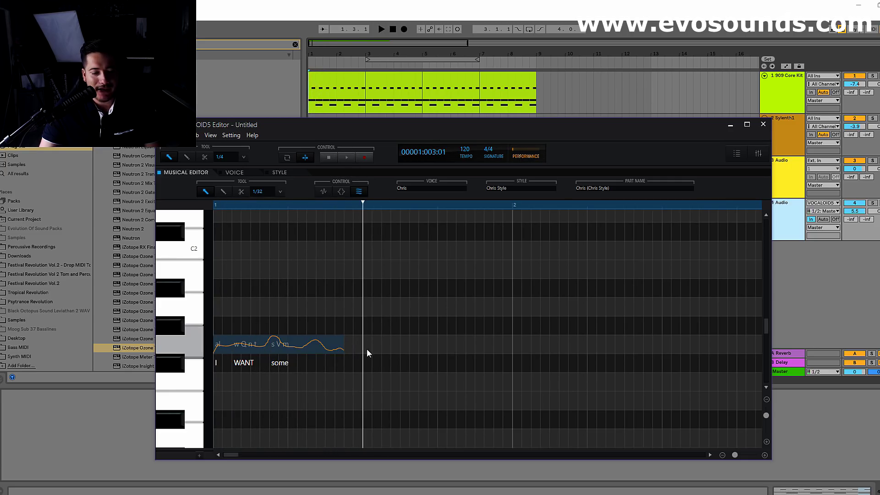
Draw three notes about half a beat long each on G1 from beat 3 with the lyrics "Ja-", "ckin" and "Beats".
click(223, 192)
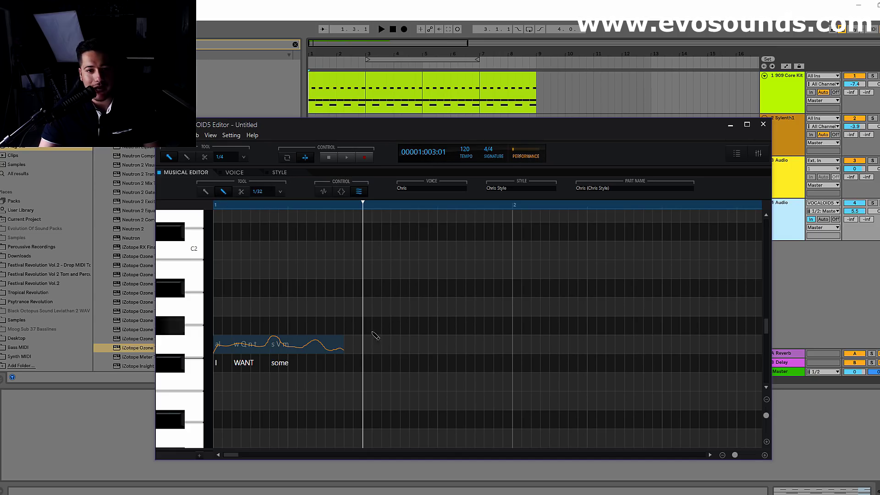
mouse_move(389, 352)
mouse_down()
mouse_move(412, 352)
mouse_move(402, 351)
mouse_up()
click(410, 353)
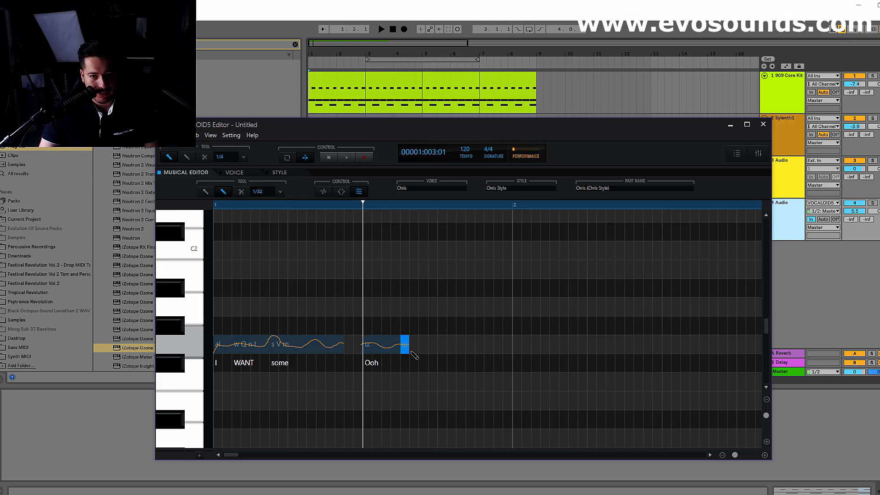
drag(409, 350, 477, 340)
click(441, 350)
right_click(380, 346)
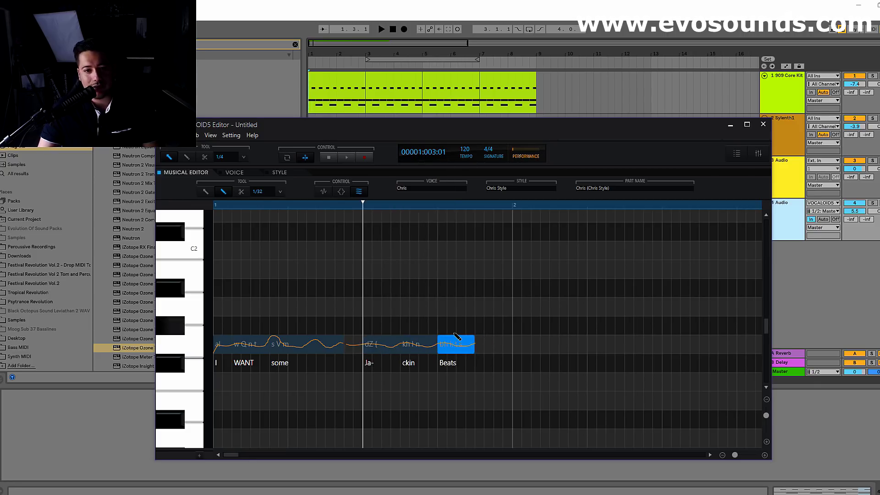
Play the complete vocal phrase from the start through "Beats".
click(344, 159)
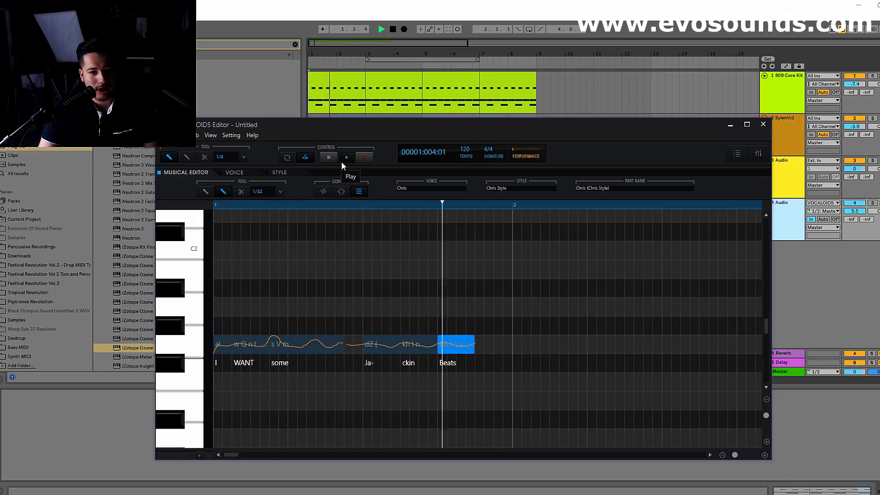
click(329, 157)
click(339, 159)
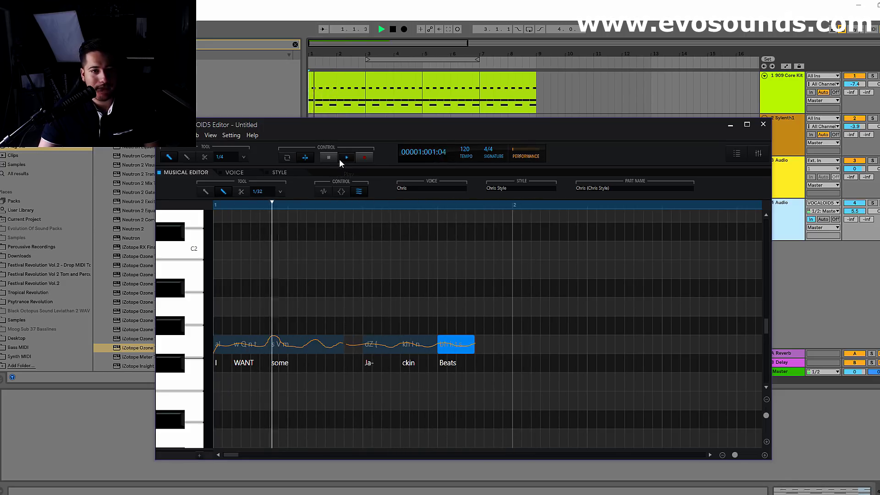
key(space)
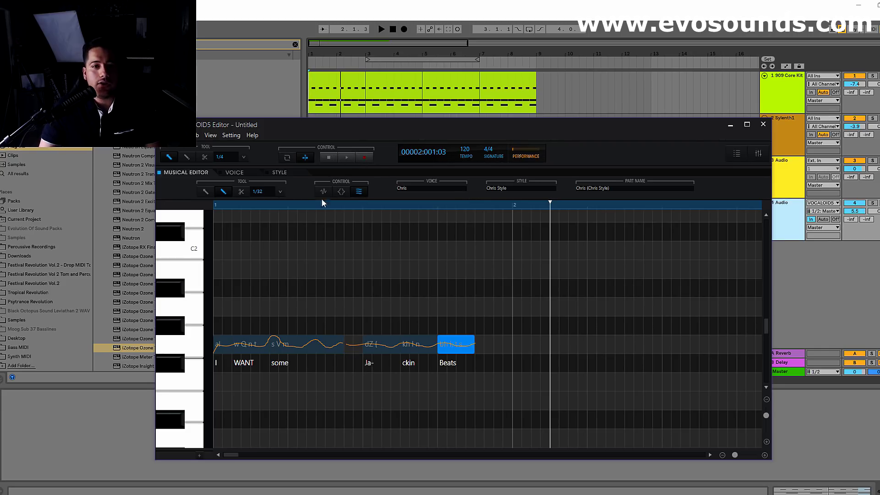
View the voice and style preset lists for the vocal part, and return to the note editor.
click(236, 173)
click(284, 173)
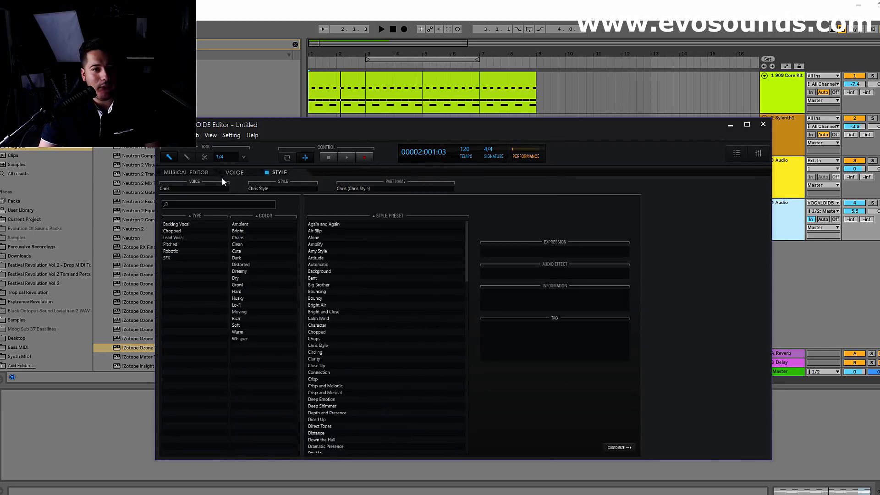
click(185, 173)
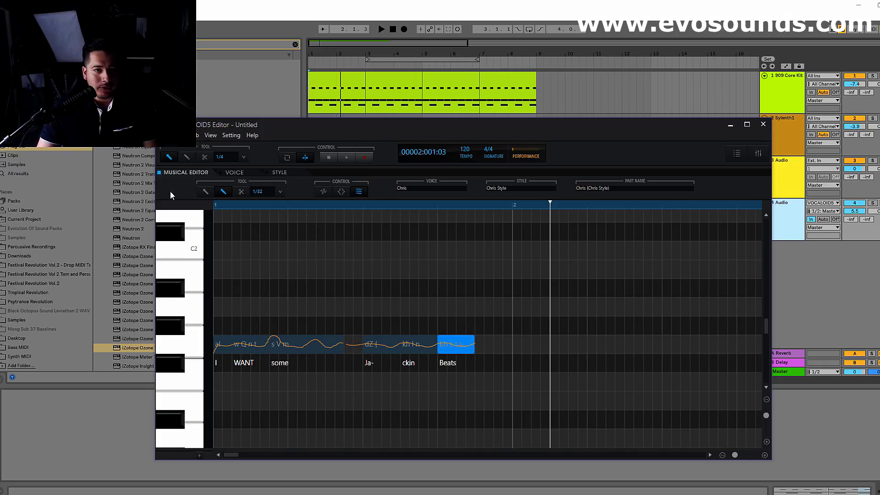
Open the note effects for the "I" note and apply the Accent2 dynamics attack effect to it.
click(228, 344)
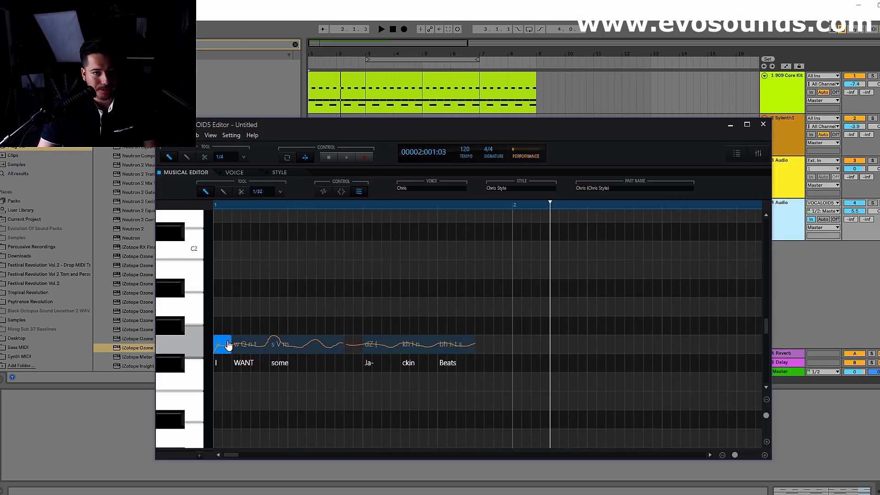
click(326, 192)
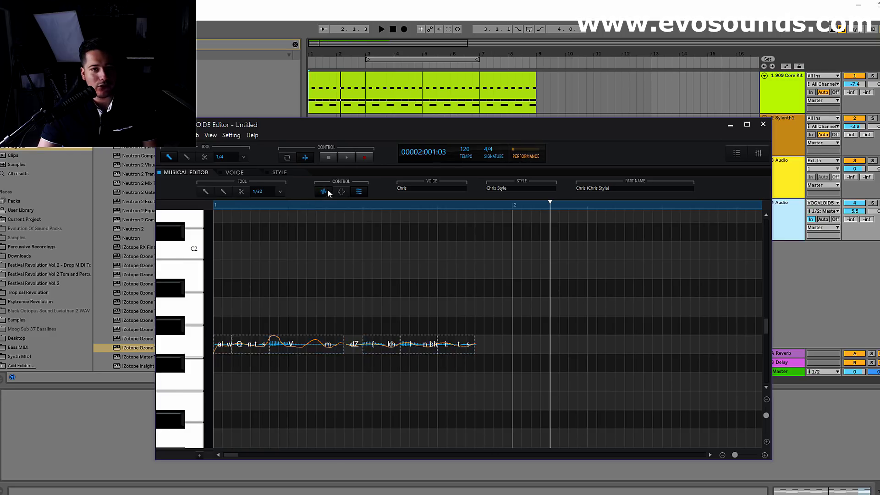
click(342, 192)
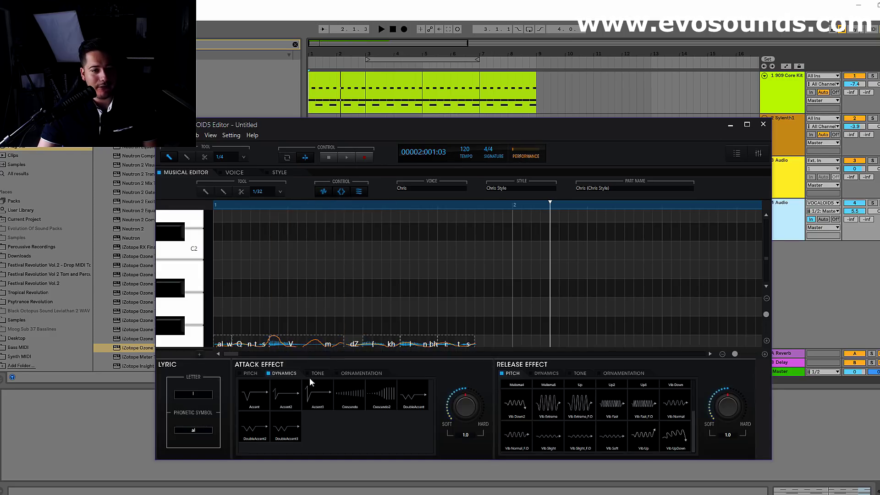
scroll(235, 327, down, 1)
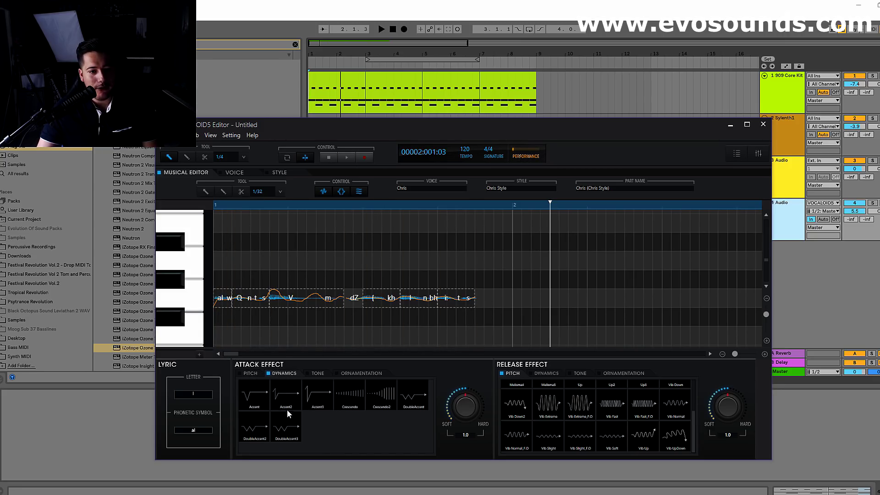
click(276, 393)
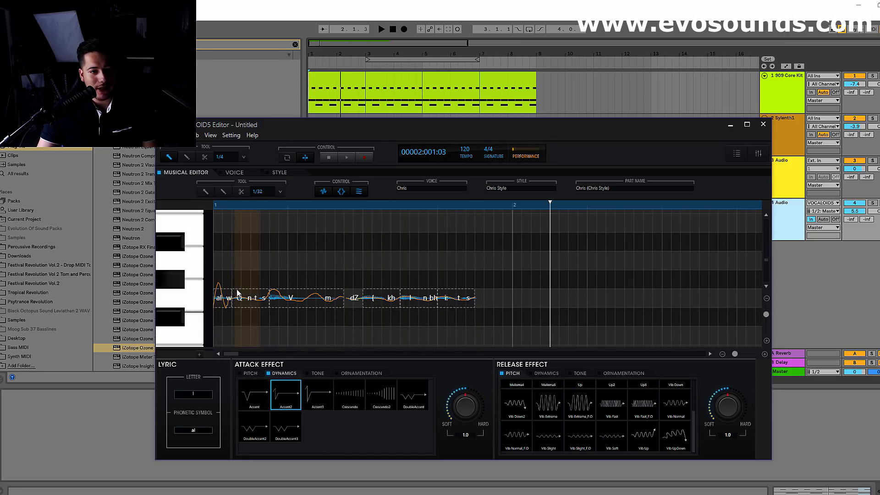
Play the phrase from the start to hear the accent on the "I" note.
click(333, 156)
click(345, 157)
click(329, 155)
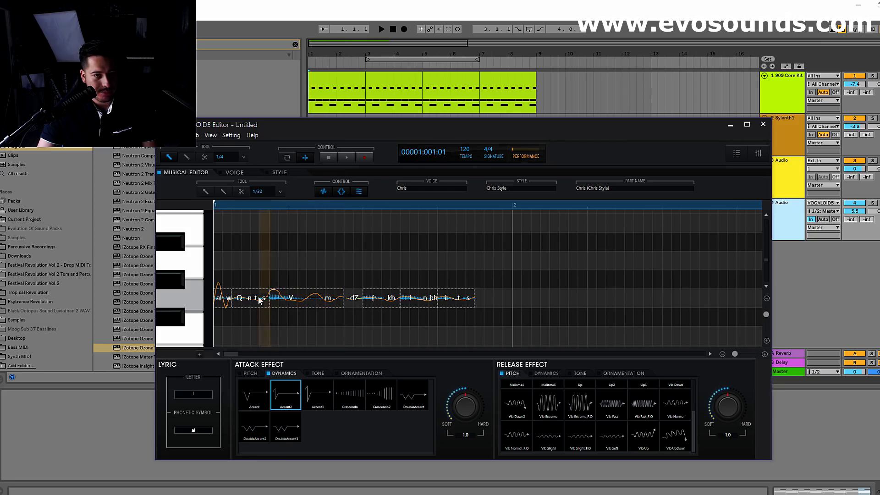
Hide the phoneme timing view and apply the Accent2 attack effect to "WANT", "some", "Ja-", "ckin" and "Beats".
click(325, 192)
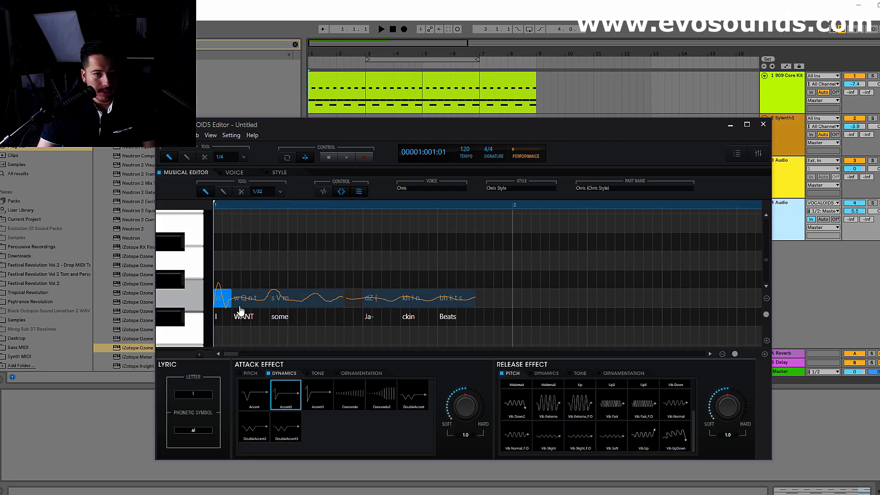
click(252, 303)
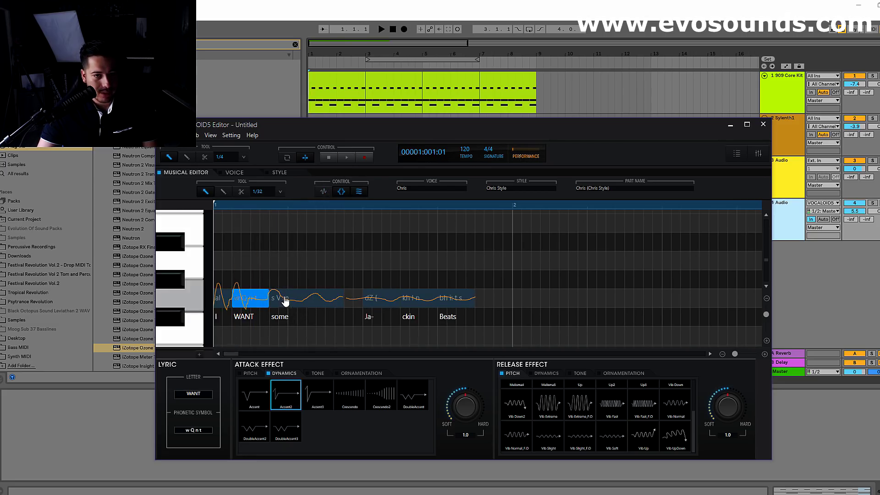
click(331, 304)
drag(283, 397, 320, 299)
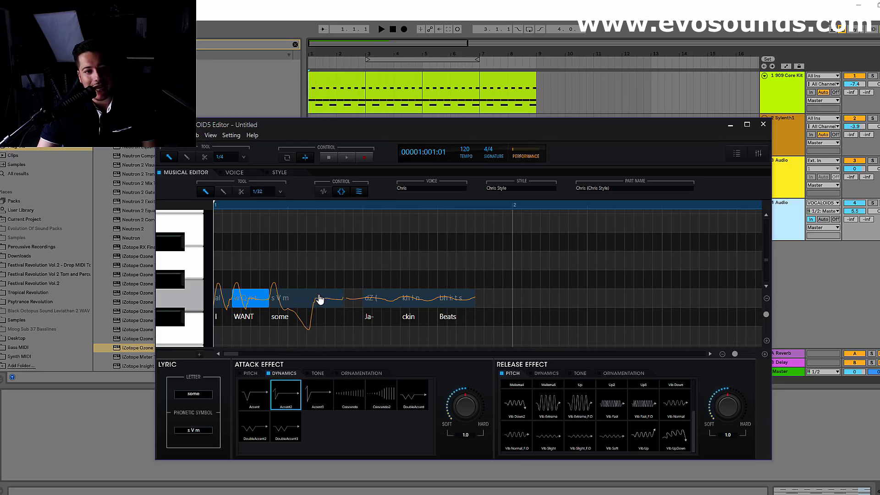
click(371, 302)
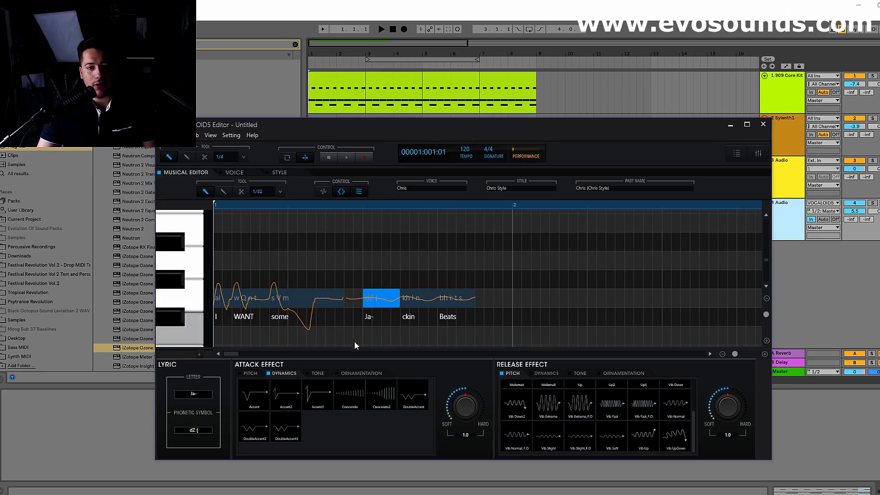
click(283, 398)
click(422, 299)
drag(276, 394, 415, 299)
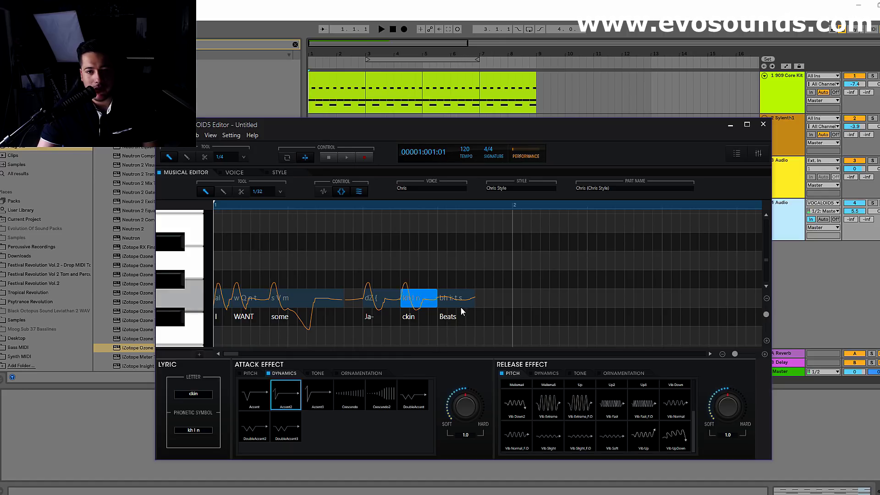
click(460, 301)
click(279, 405)
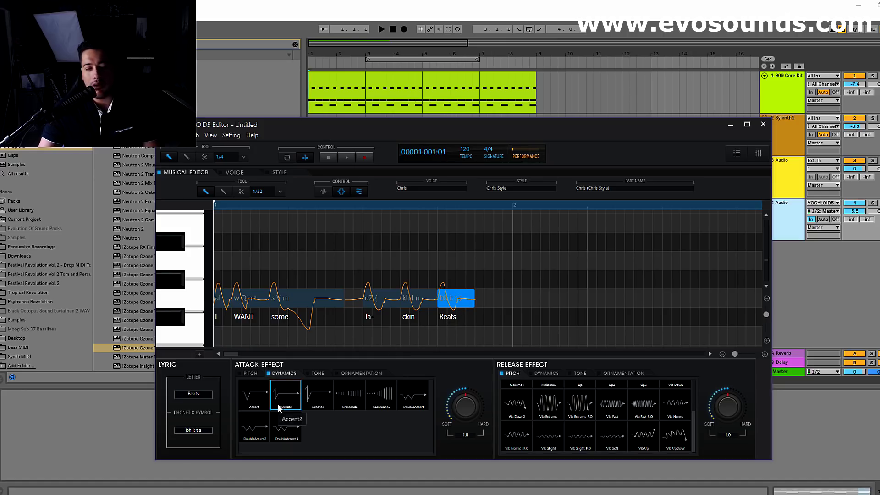
Play the whole phrase from the start to check the accents on every note.
click(346, 158)
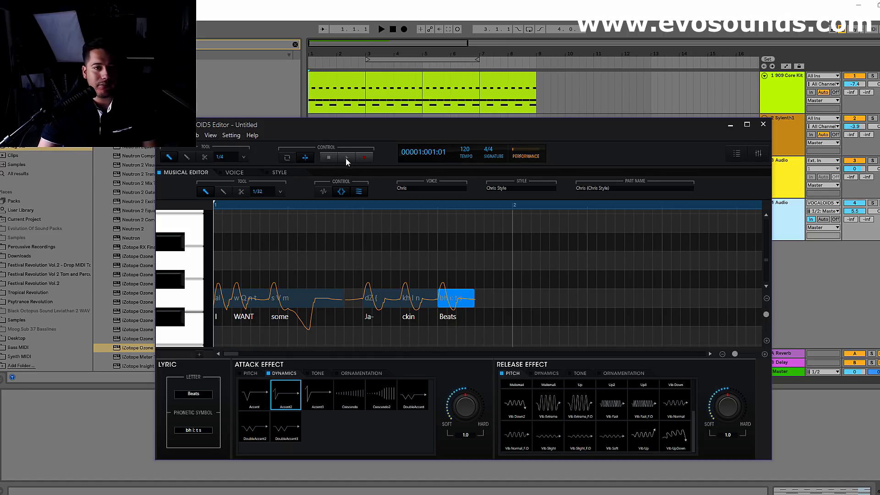
click(332, 157)
click(345, 157)
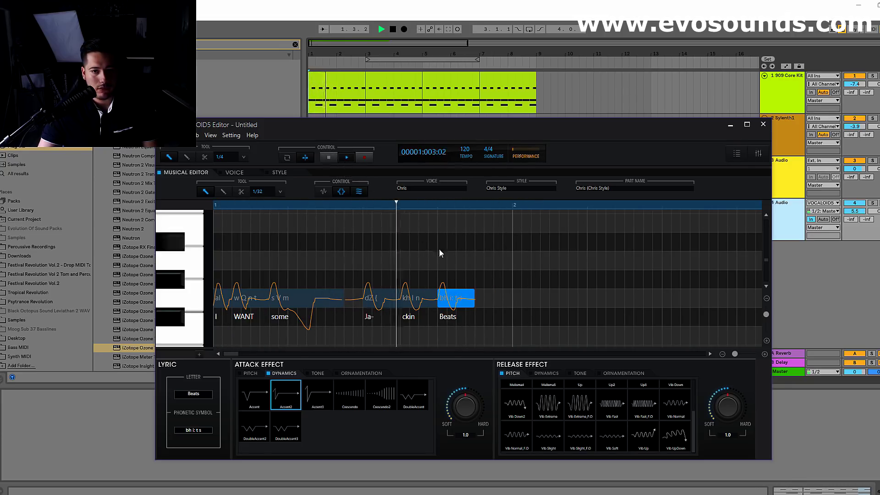
key(space)
drag(481, 249, 109, 347)
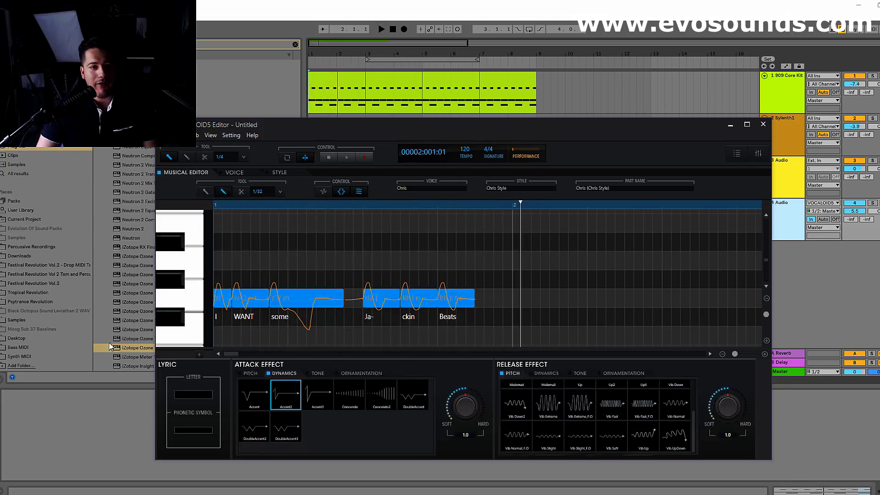
key(Delete)
key(space)
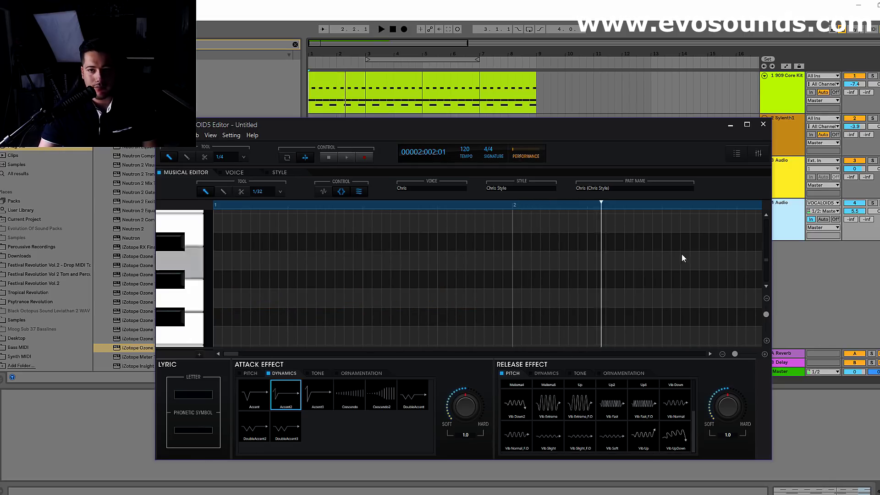
click(327, 158)
click(351, 160)
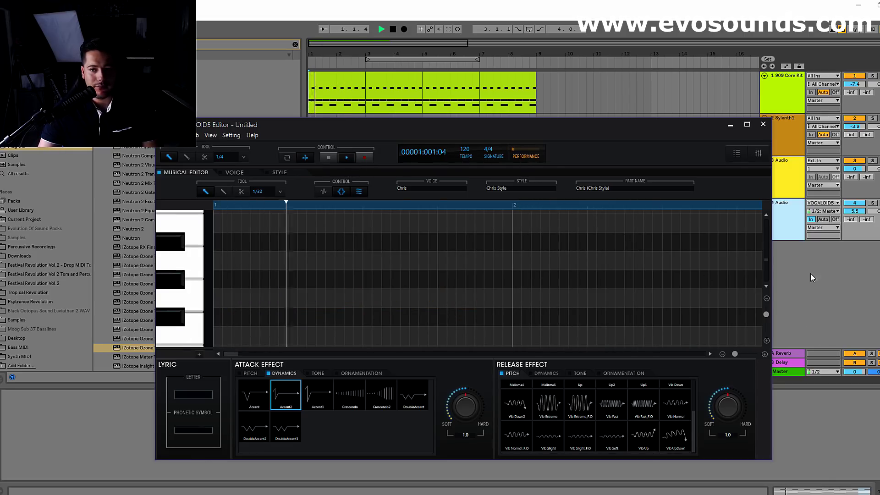
Replay the accented phrase from the beginning with all of its notes in place.
drag(765, 260, 775, 254)
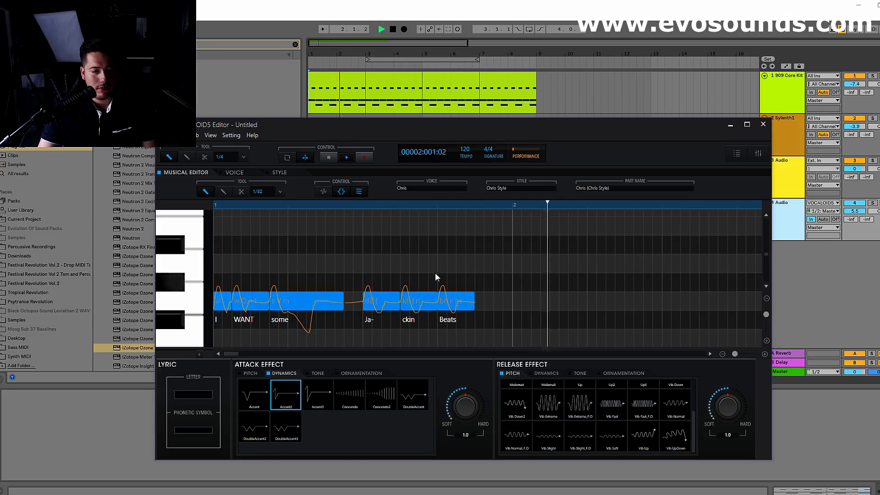
click(329, 161)
click(340, 161)
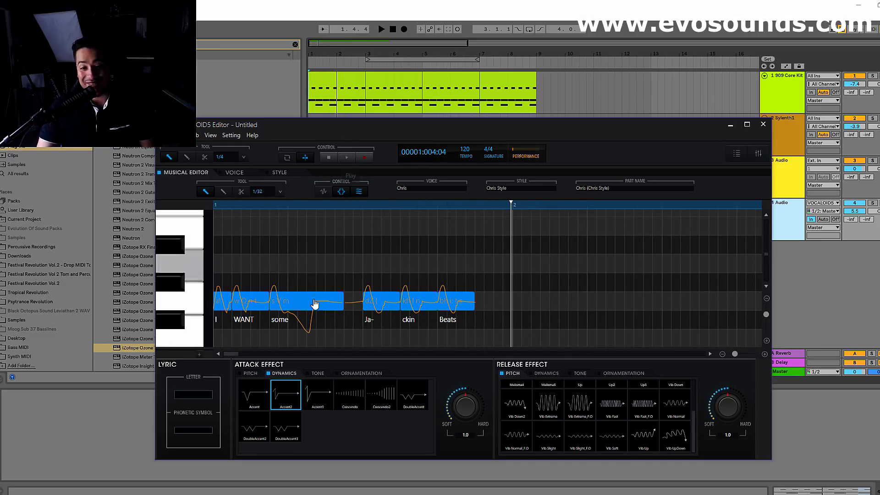
Try another release effect on the "I" note and play the phrase from the start.
click(221, 306)
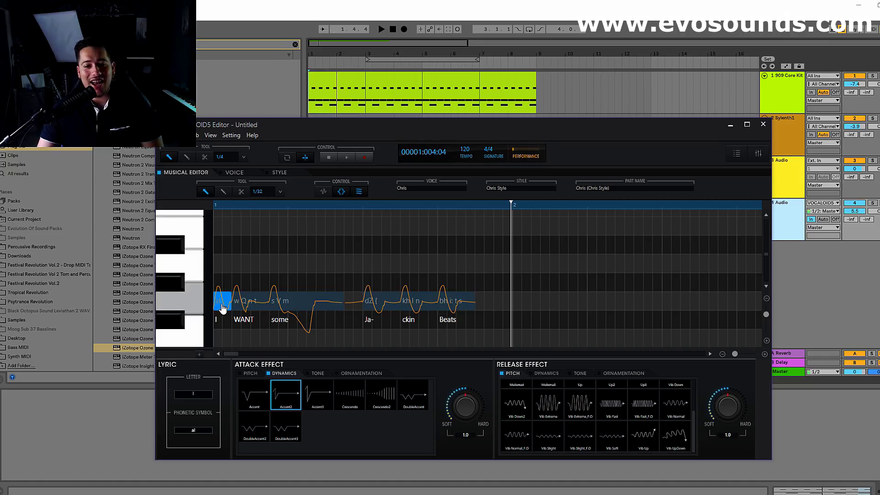
click(546, 373)
click(579, 374)
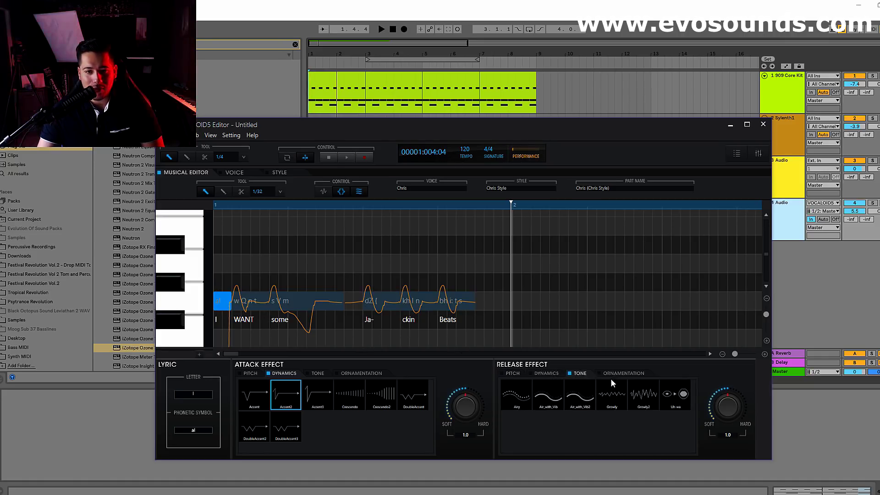
scroll(306, 314, down, 3)
key(space)
key(space)
click(333, 159)
click(343, 160)
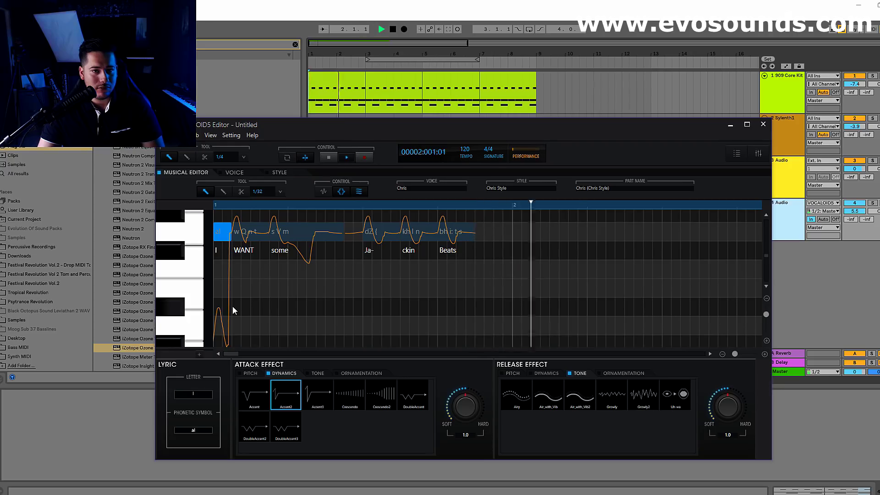
key(space)
click(329, 160)
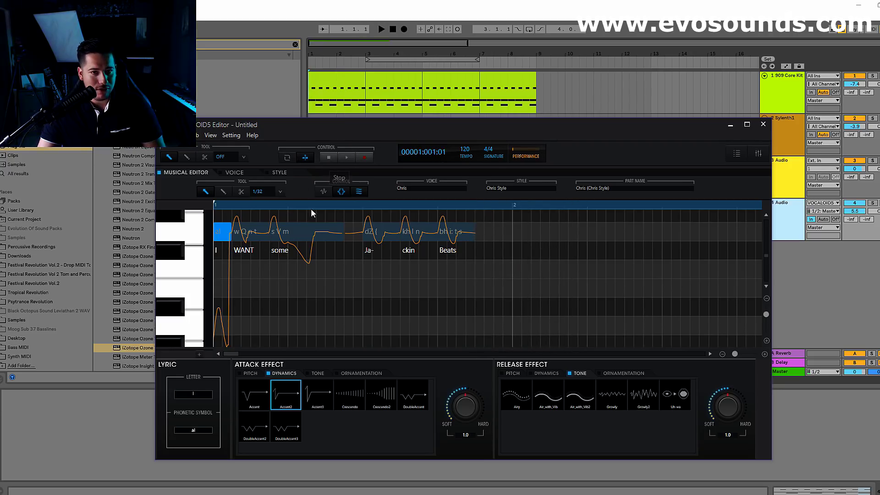
Undo the pitch change on the "I" note and apply the Air_with_Vib2 tone release effect to it.
click(181, 135)
click(197, 145)
key(space)
click(579, 399)
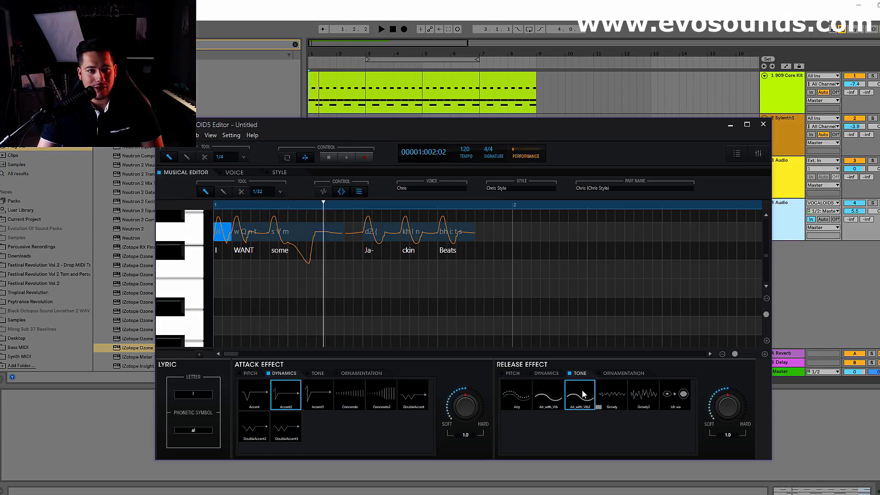
Play the phrase from the start to hear the Air_with_Vib2 release on "I".
key(space)
click(336, 158)
click(343, 160)
key(space)
Set the attack effect strength of the "I" note to 1.6 and replay the phrase.
drag(470, 416, 475, 409)
click(339, 157)
click(345, 158)
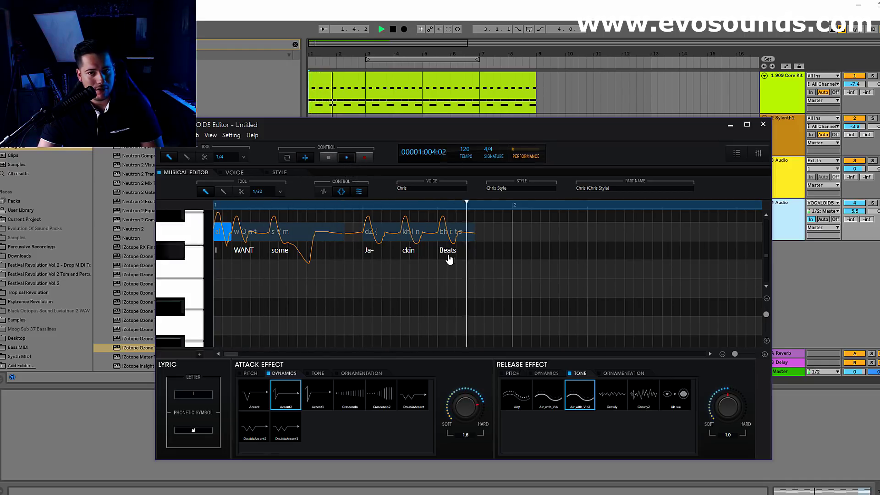
key(space)
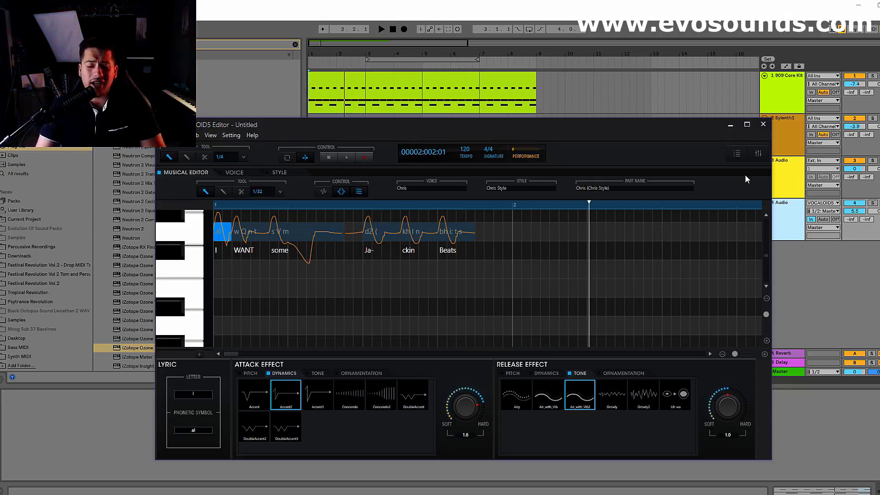
Switch to Ableton Live, arm the "4 Audio" track and record the VOCALOID5 phrase onto it from bar 1.
click(730, 125)
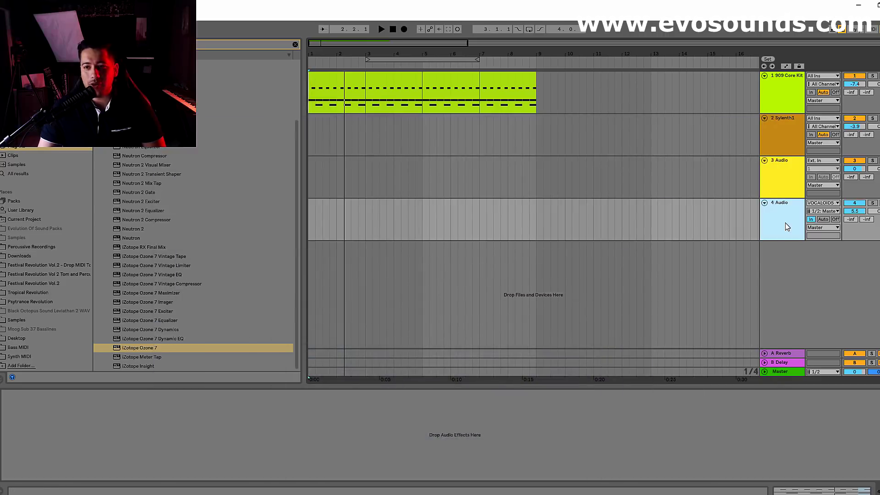
click(878, 203)
click(404, 28)
drag(324, 46, 324, 92)
key(space)
key(space)
key(space)
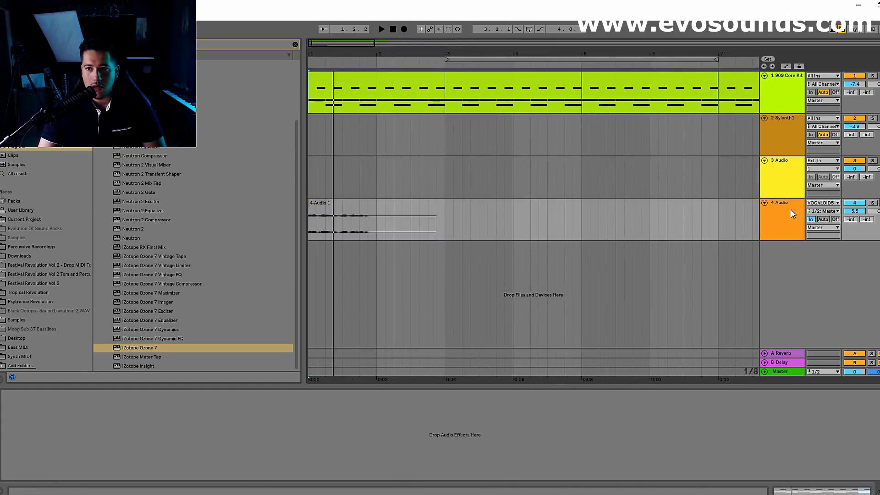
Set the input monitoring of the "4 Audio" track to Auto.
click(822, 219)
click(822, 202)
click(827, 210)
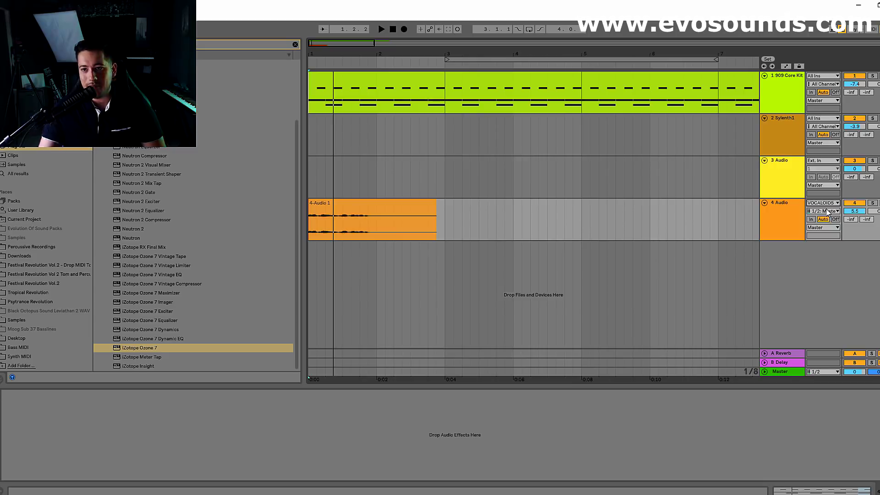
Play back the recorded vocal clip from the start together with the drum track.
click(566, 111)
key(space)
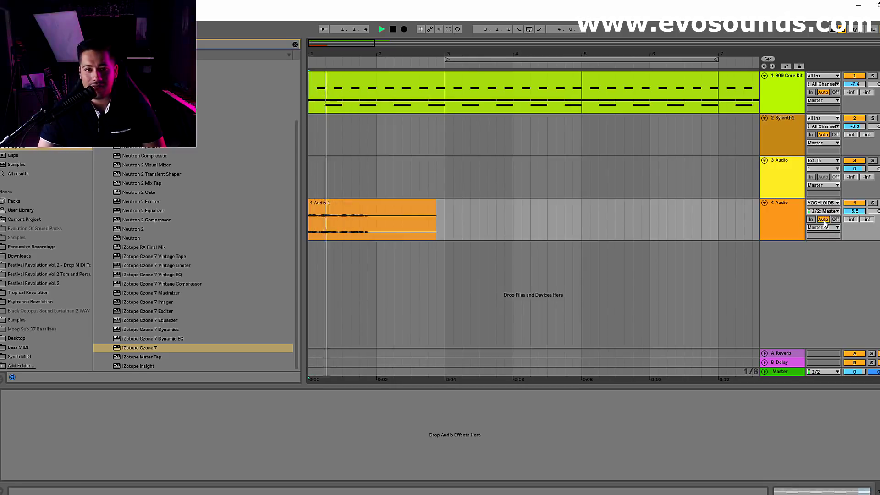
key(space)
key(space)
key(space)
mouse_move(385, 203)
mouse_down()
mouse_move(420, 214)
mouse_move(454, 209)
mouse_move(374, 206)
mouse_up()
key(space)
key(space)
click(872, 203)
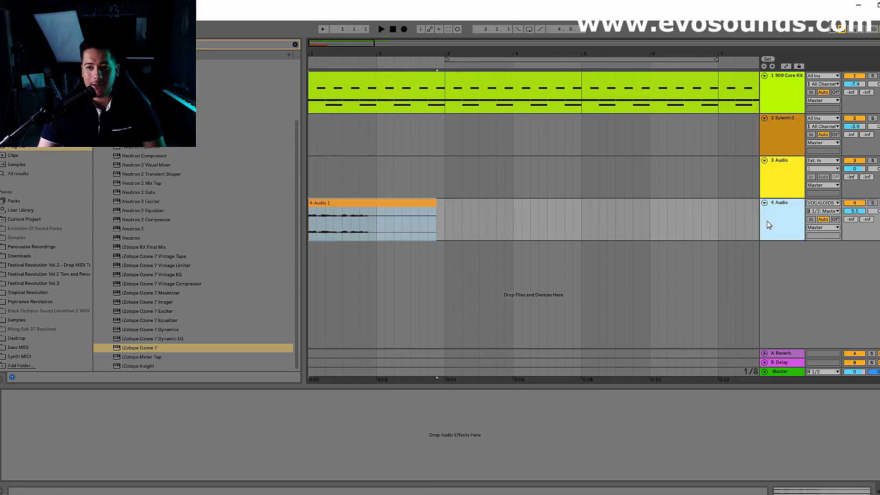
Transpose the recorded "4-Audio 1" clip to -12 st and set its warp mode to Complex Pro with Formants at 36.72.
click(349, 212)
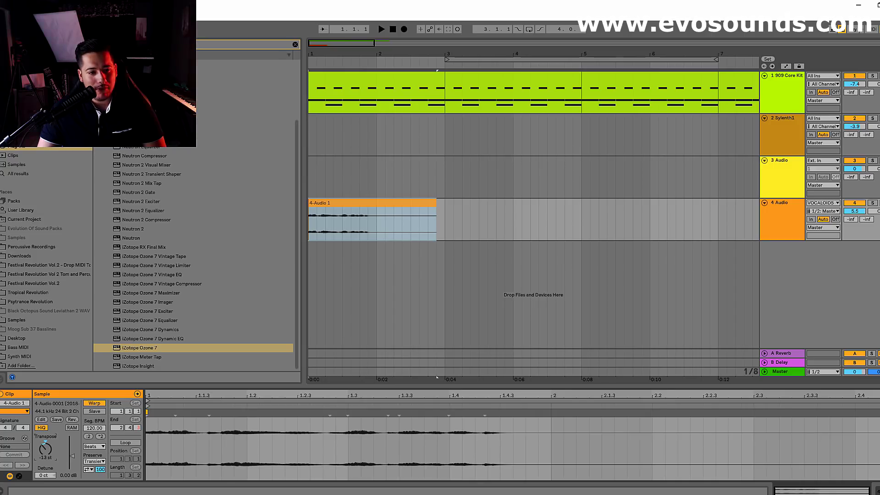
click(102, 446)
click(94, 489)
key(space)
drag(94, 461, 94, 463)
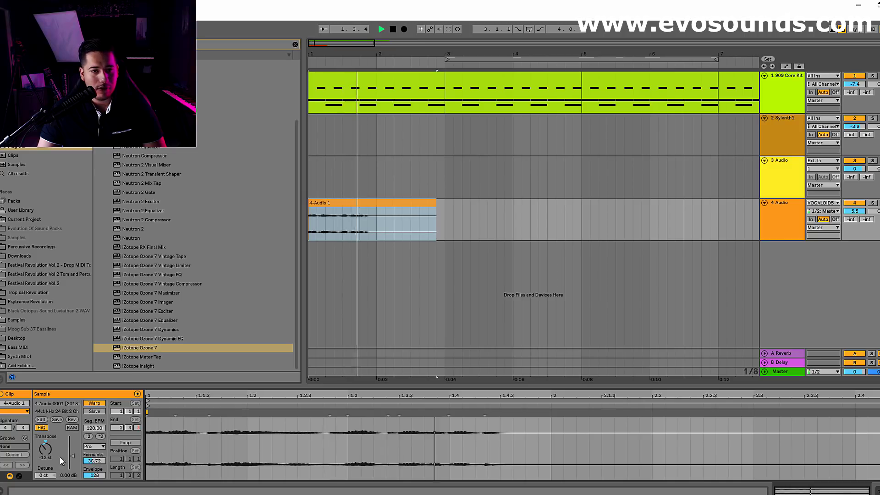
Try the recorded vocal clip at a transposition of -8 st and play it back.
key(space)
key(space)
mouse_move(45, 447)
mouse_down()
mouse_move(45, 438)
mouse_move(45, 446)
mouse_up()
key(space)
key(space)
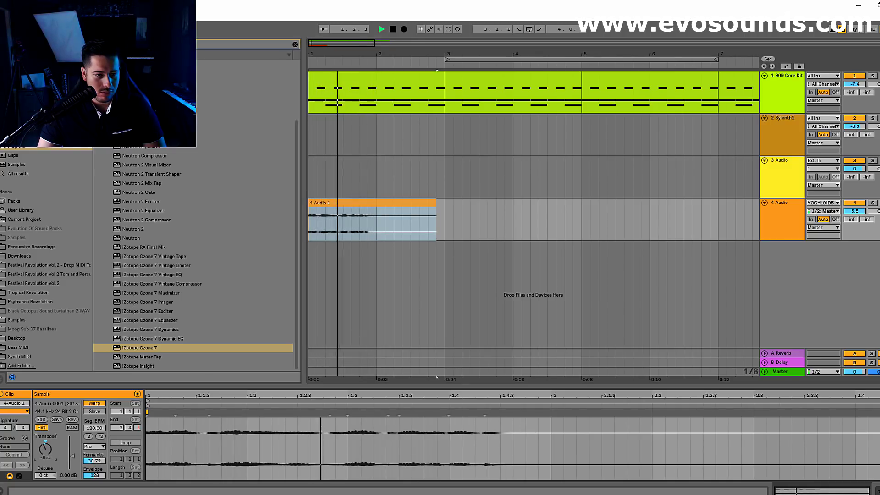
key(space)
key(space)
Transpose the recorded vocal clip to -2 st and play it back with the drums.
mouse_move(37, 452)
mouse_down()
mouse_move(50, 458)
mouse_move(45, 446)
mouse_up()
key(space)
right_click(43, 446)
click(56, 450)
key(space)
key(space)
key(space)
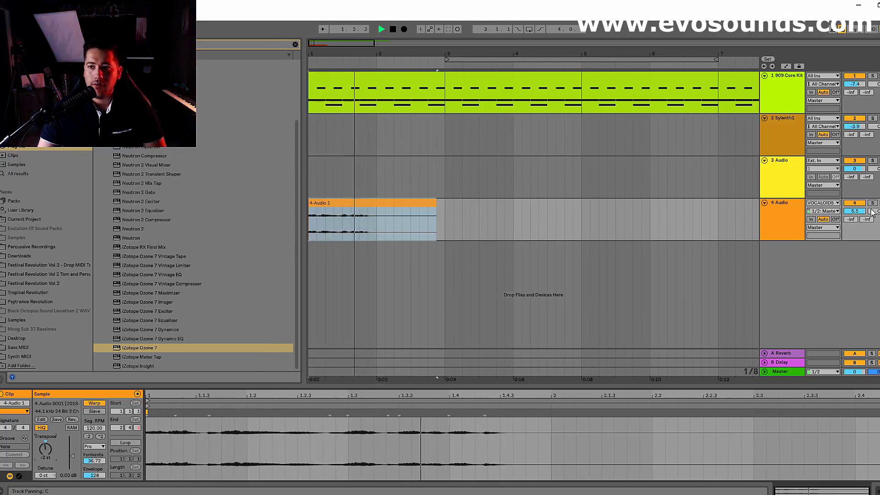
Search the plug-ins for "vocal" and load VocalSynth 2 onto the "4 Audio" track.
click(784, 221)
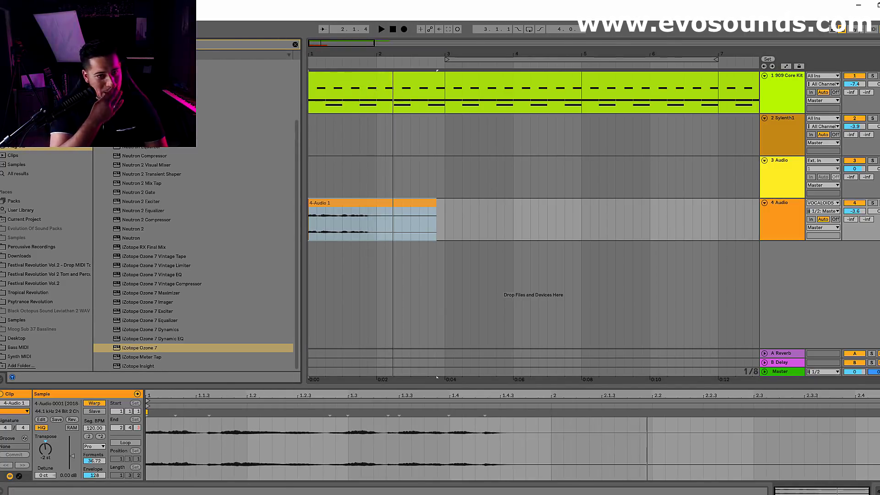
key(BackSpace)
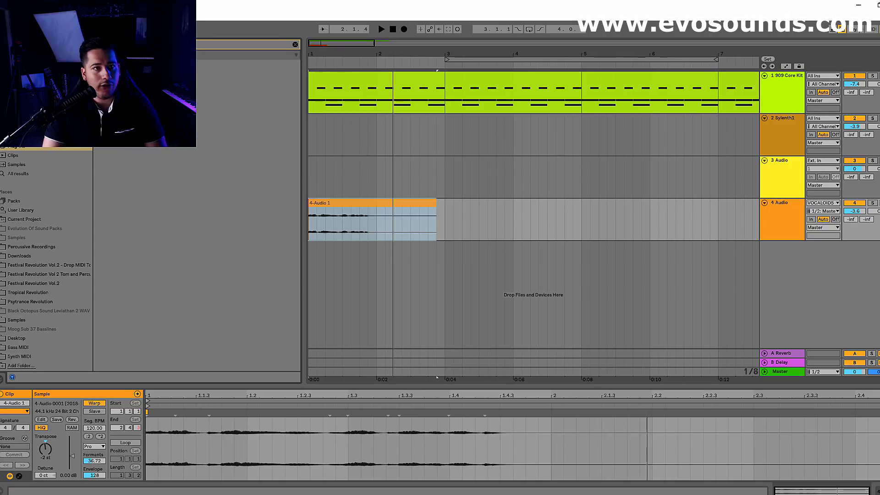
text(vocal)
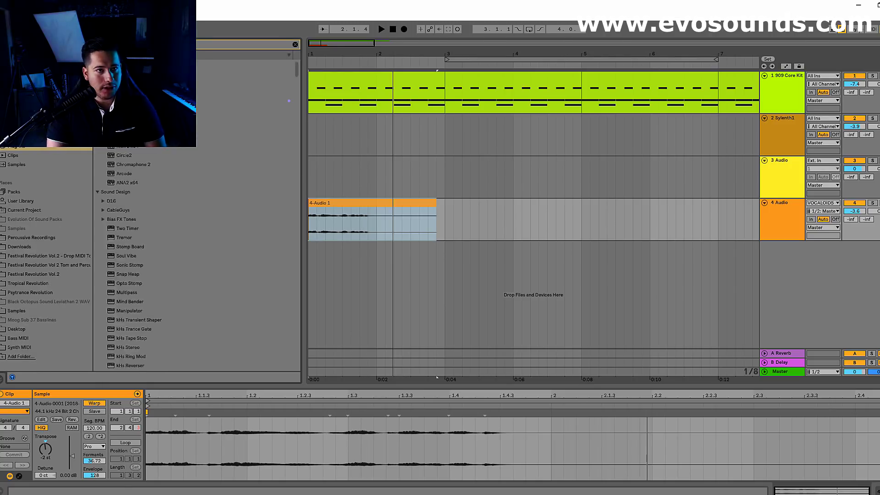
drag(138, 73, 818, 237)
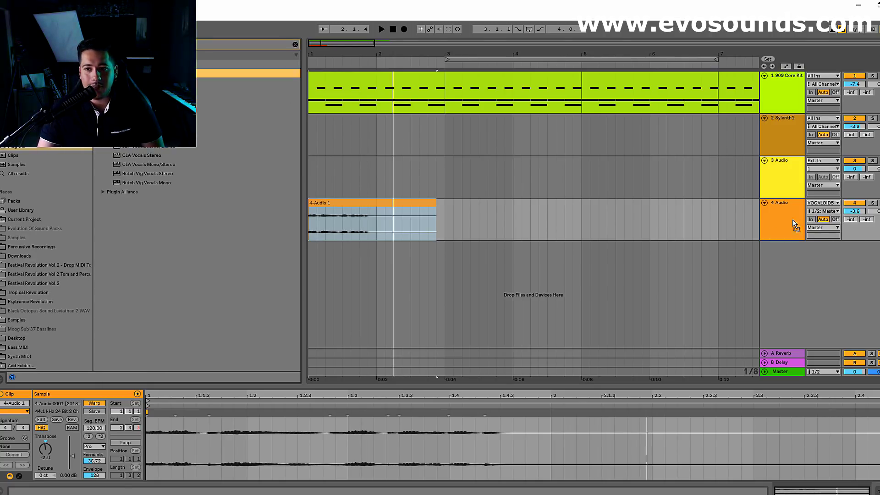
key(Return)
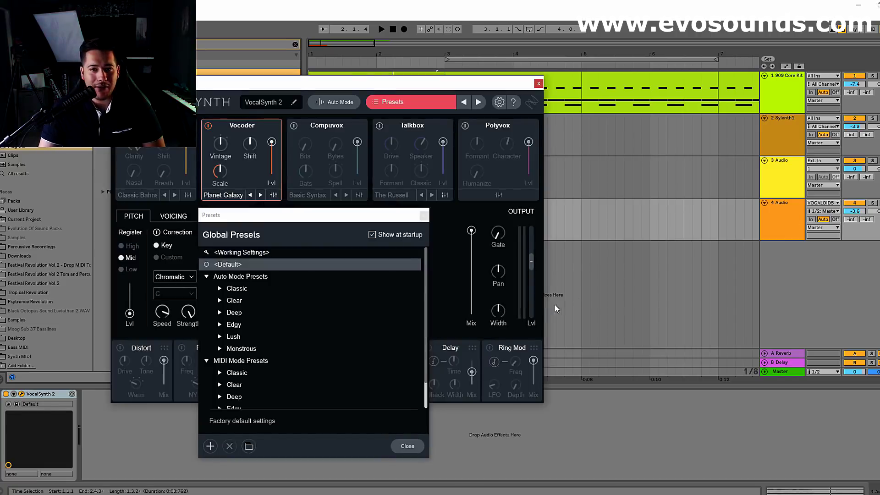
Turn off the Vocoder module in VocalSynth 2, turn on Polyvox and play the vocal.
click(208, 125)
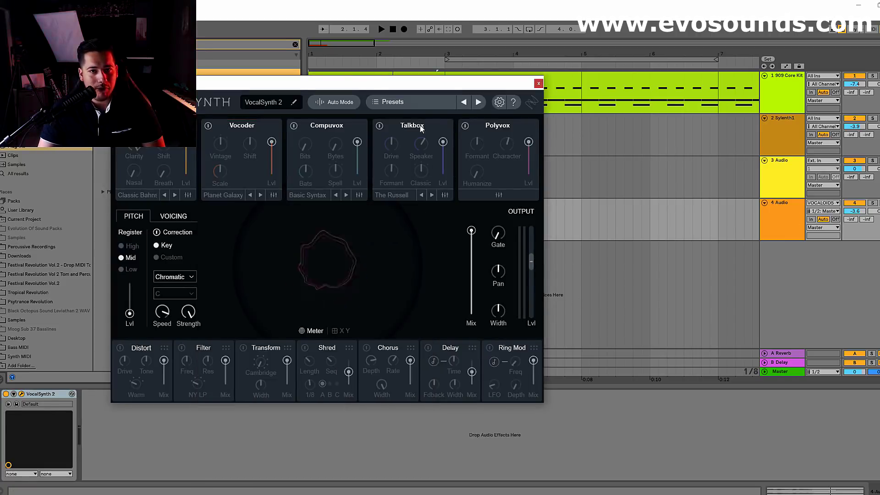
click(464, 126)
key(space)
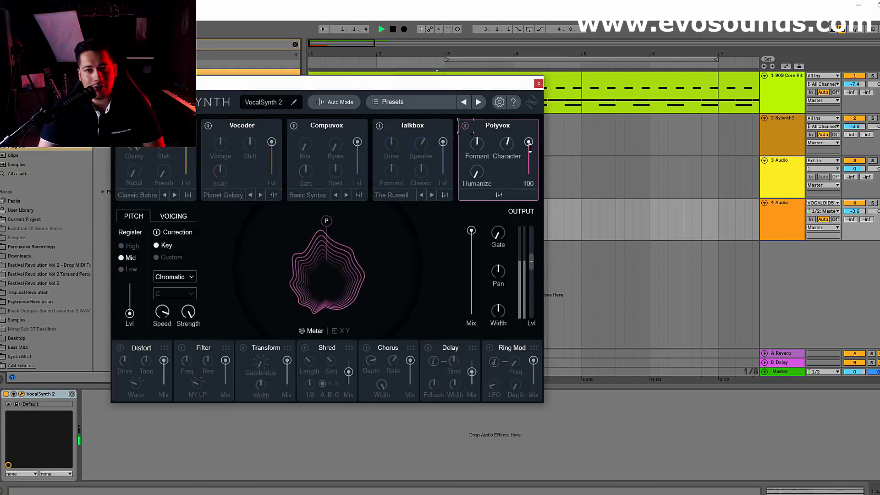
Set the "4 Audio" track volume to 0 and raise the VocalSynth 2 output level to 6 during playback.
drag(857, 210, 857, 184)
right_click(858, 211)
click(810, 237)
key(space)
key(space)
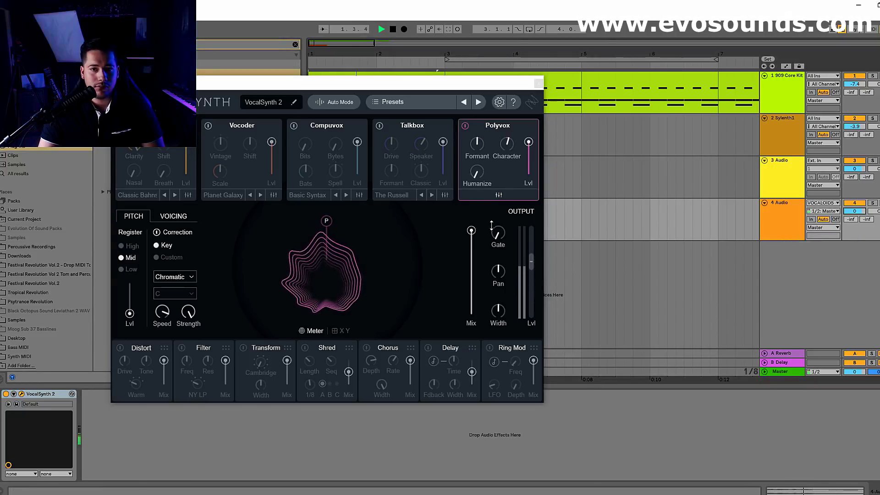
drag(531, 266, 538, 247)
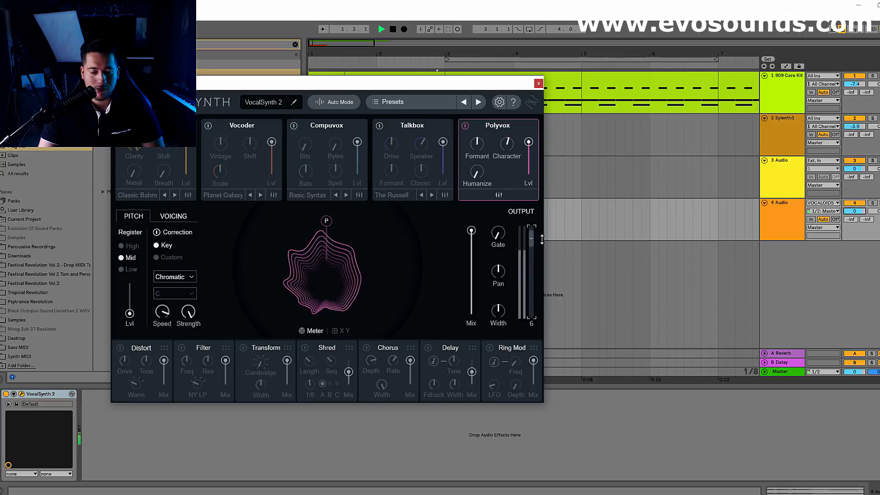
Enable the Chorus and Shred effects in VocalSynth 2 and slightly lower the Shred mix.
click(366, 348)
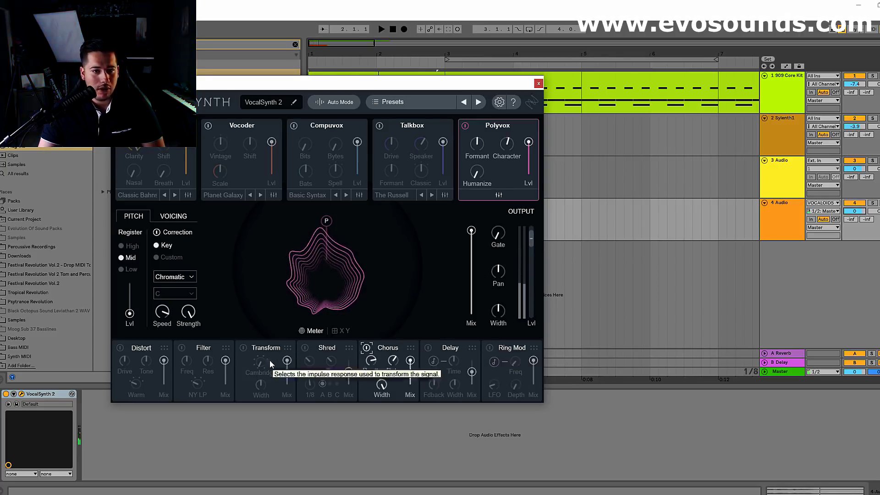
click(304, 348)
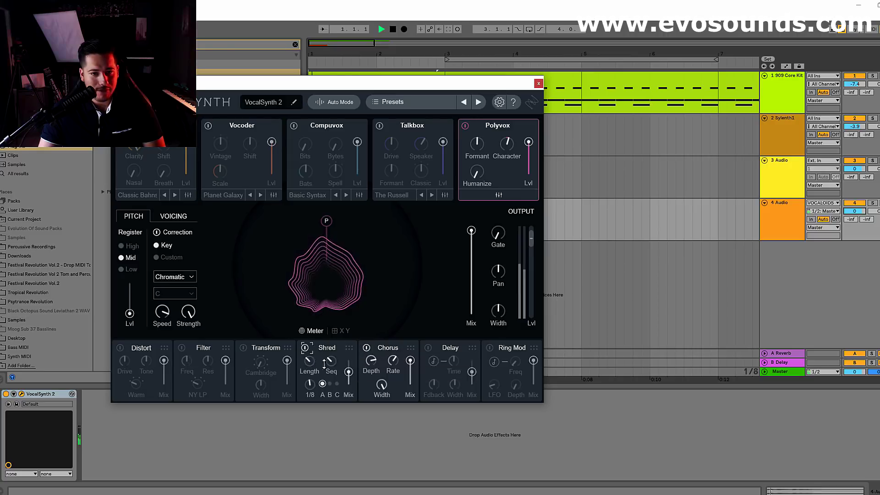
drag(348, 371, 349, 375)
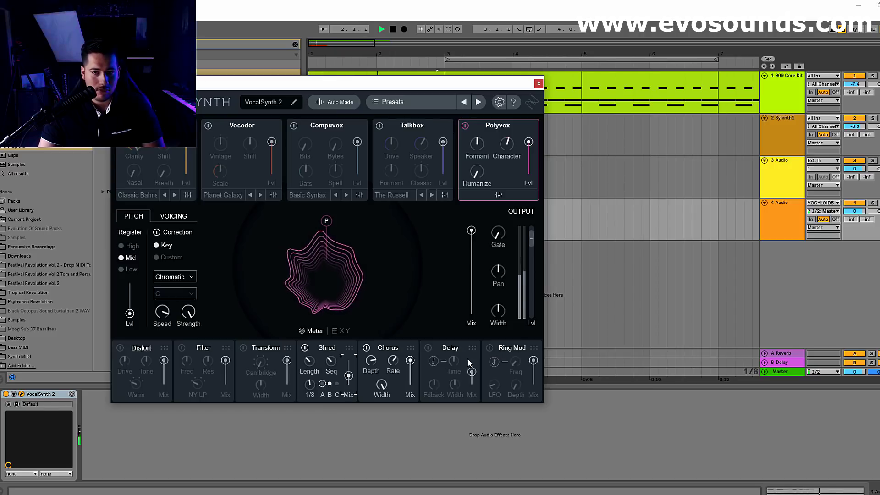
Stop playback, close VocalSynth 2 and rename the "4 Audio" track as "VOICA".
key(space)
click(537, 83)
click(780, 222)
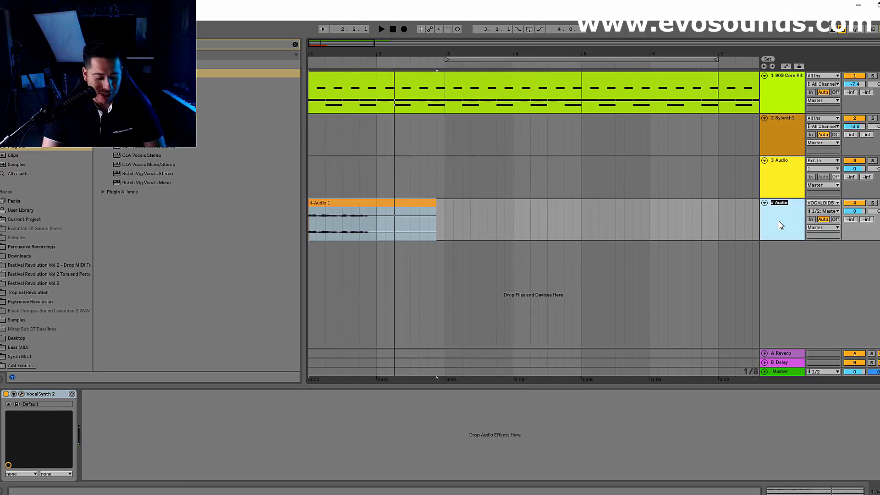
Open Sylenth1 on the "2 Sylenth1" track, audition some bass presets and load "013: BA - 808 Bass 3".
click(781, 140)
click(21, 394)
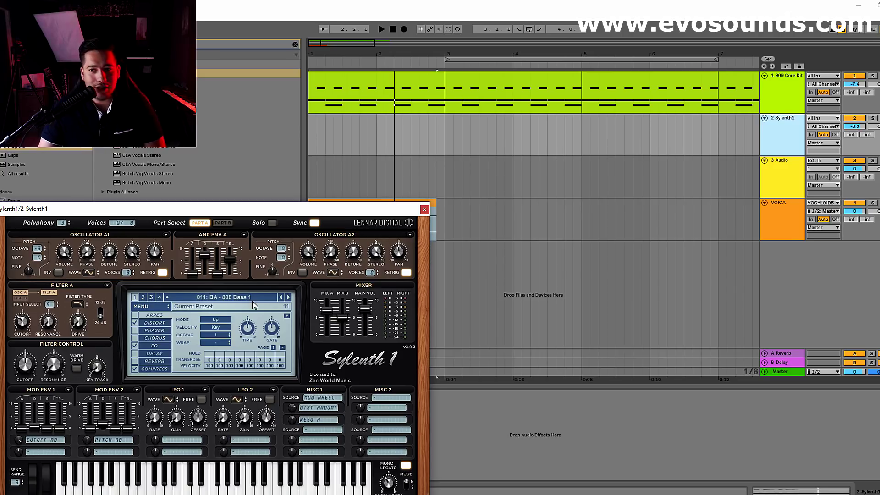
click(288, 297)
click(288, 297)
click(288, 298)
click(289, 298)
click(289, 298)
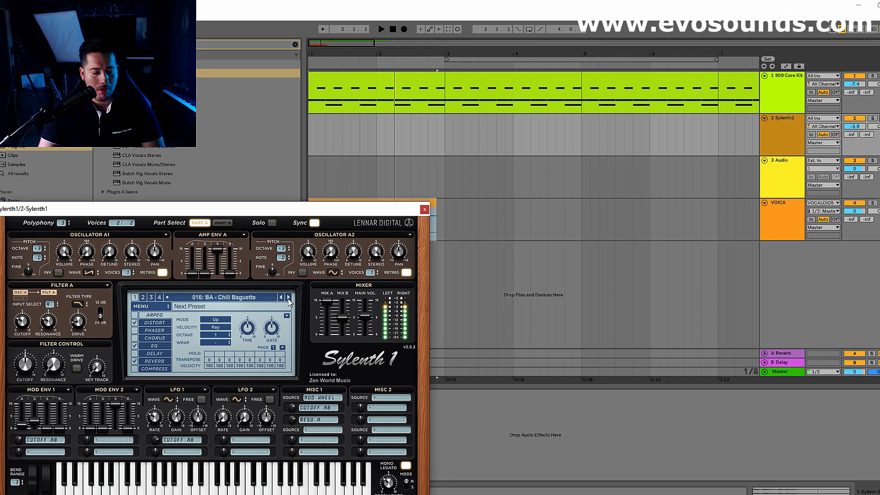
click(231, 297)
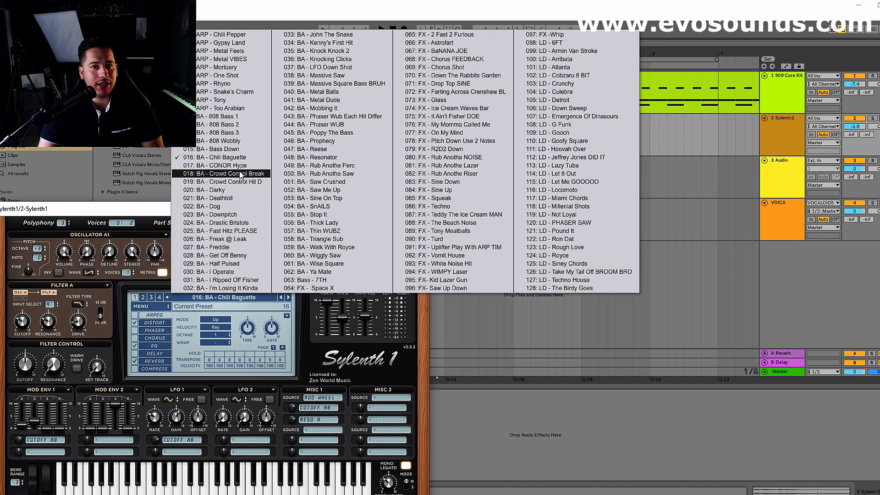
click(231, 132)
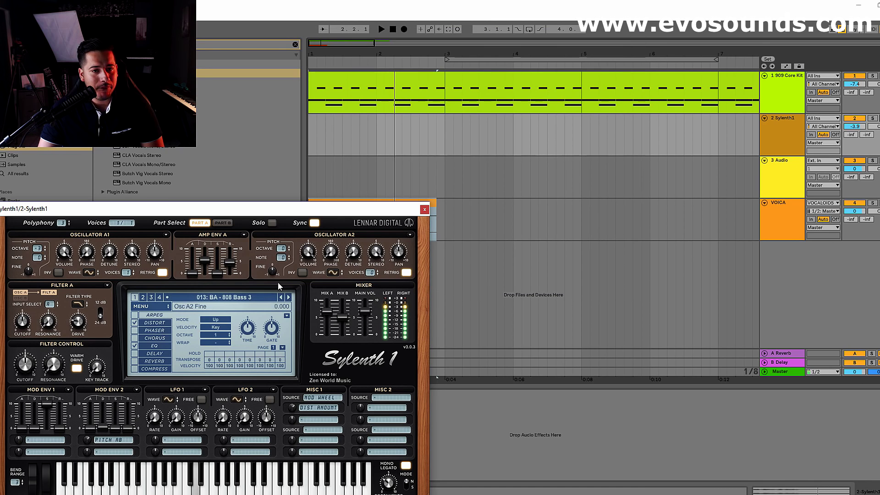
click(425, 209)
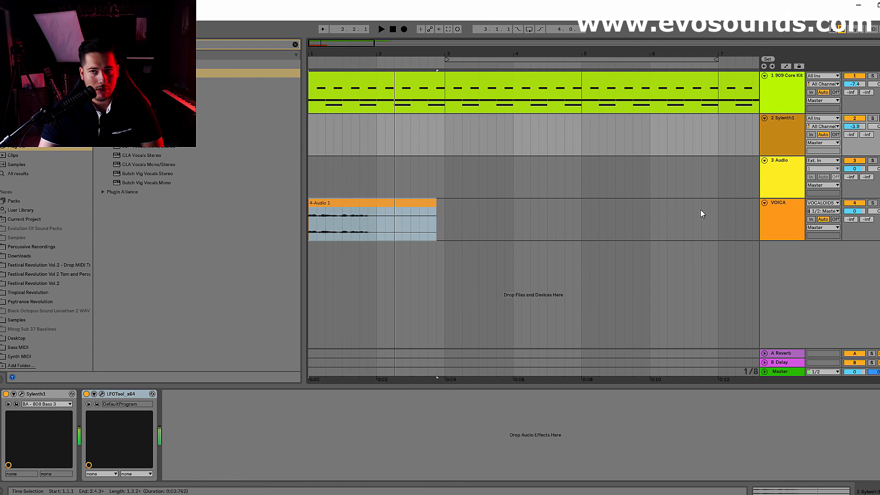
Place "Evolution Of Sound - Bass MIDI 5" from the Bass MIDI folder at bar 1 of the Sylenth1 track and duplicate it three times.
drag(309, 144, 437, 150)
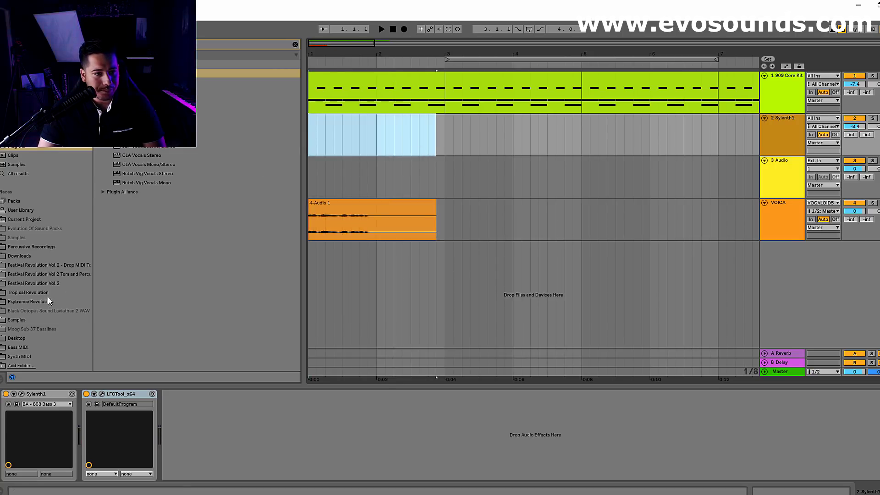
click(23, 347)
drag(257, 111, 309, 137)
key(space)
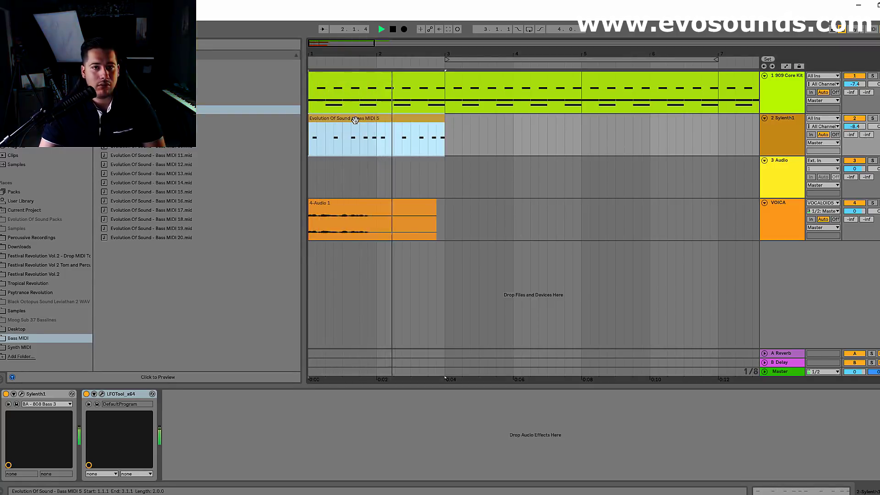
key(ctrl+d)
key(ctrl+d)
key(ctrl+d)
drag(373, 43, 348, 21)
key(space)
Preview "Evolution Of Sound - Bass MIDI 11" and place it at bar 1 of the Sylenth1 track over the first bass clip.
click(171, 155)
key(space)
drag(172, 156, 350, 122)
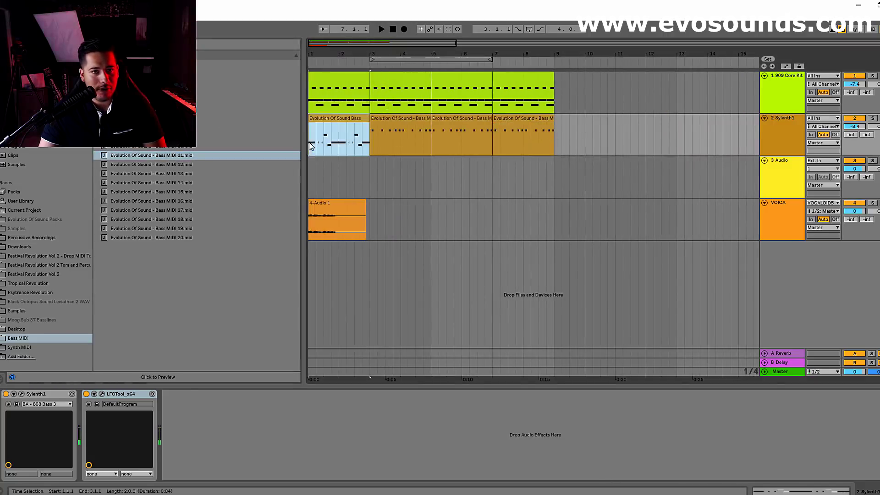
Transpose all notes of the first bass clip up into the G#3–C4 range and play it back.
double_click(350, 123)
key(space)
drag(152, 421, 878, 472)
drag(873, 416, 129, 460)
key(Up)
key(Up)
key(Up)
key(Up)
key(Up)
key(Up)
key(Up)
key(space)
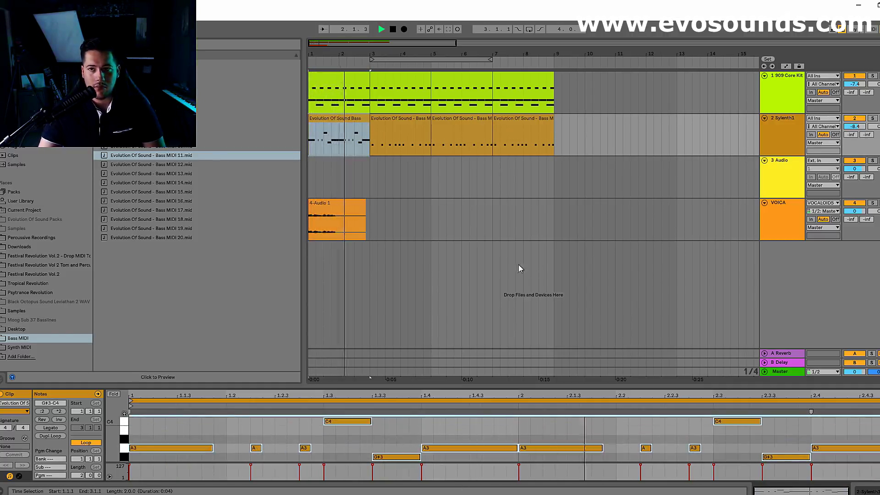
Duplicate the first bass clip three times so the new bassline fills the Sylenth1 track up to bar 9.
click(322, 117)
key(ctrl+d)
key(ctrl+d)
key(ctrl+d)
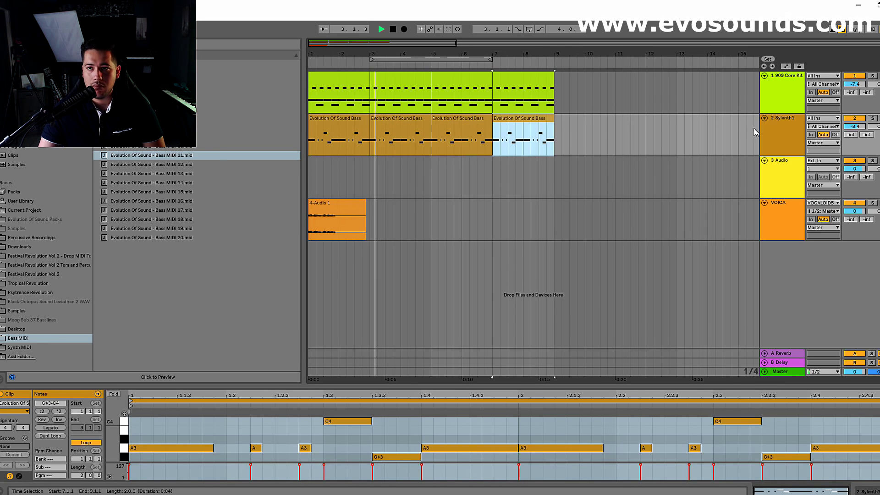
Open Sylenth1 and play the bassline from bar 1 to check the bass sound, closing the synth during playback.
key(shift+Tab)
click(10, 404)
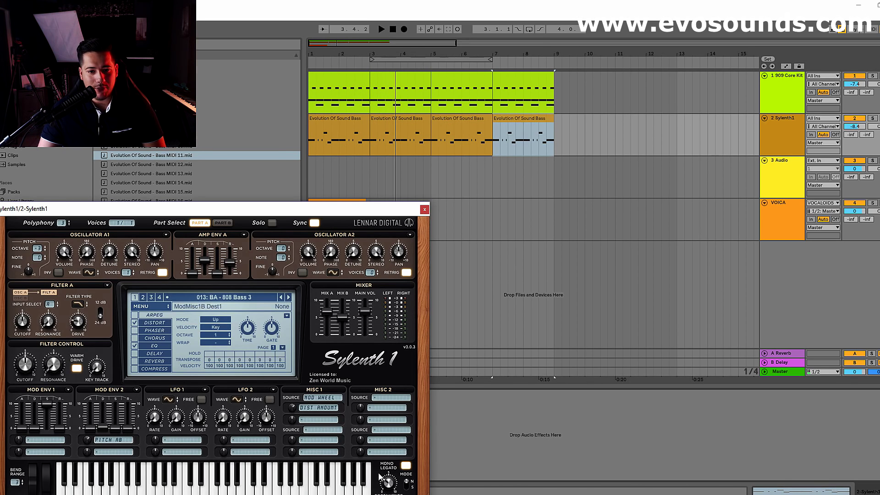
key(space)
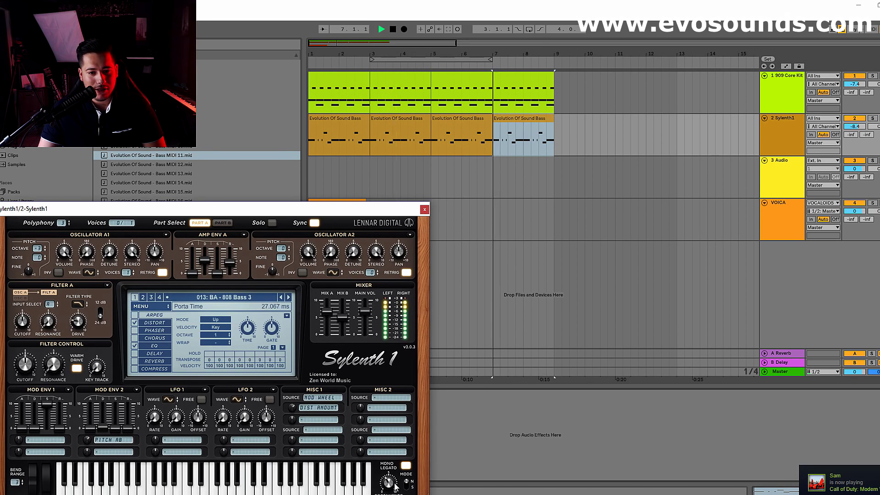
click(360, 118)
key(space)
key(space)
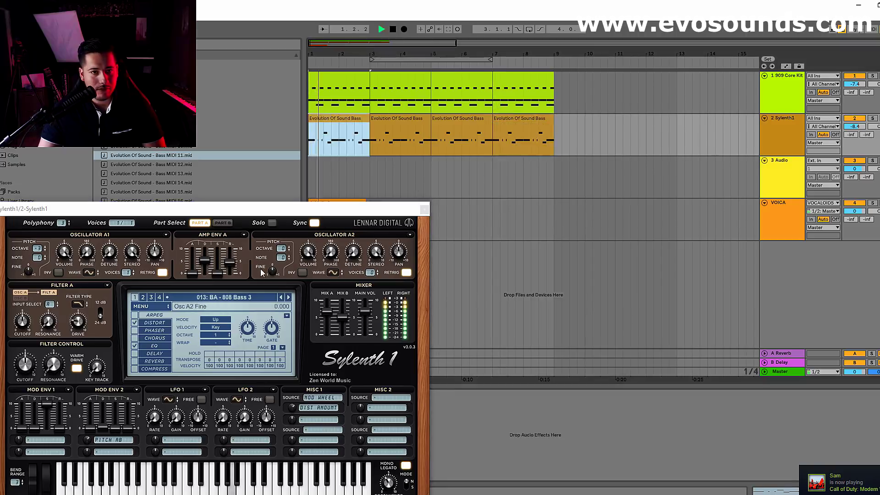
click(424, 209)
Select the VOICA track, switch to Session View and search the plug-ins for "cla", selecting CLA Vocals Stereo.
click(324, 209)
click(654, 218)
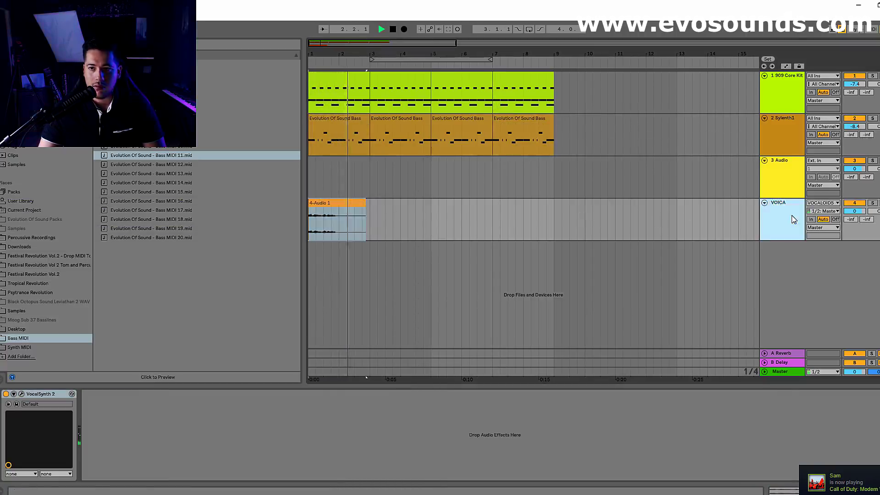
key(Tab)
click(28, 145)
key(ctrl+f)
text(cla)
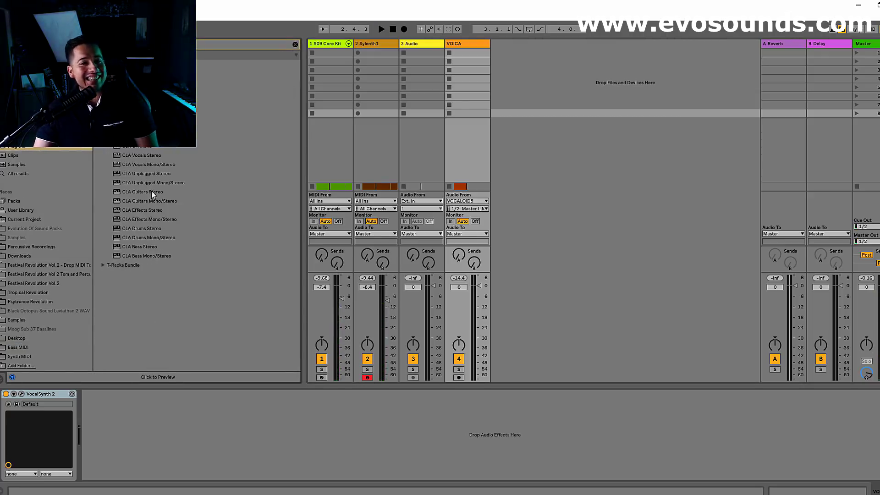
click(150, 201)
click(148, 192)
click(148, 183)
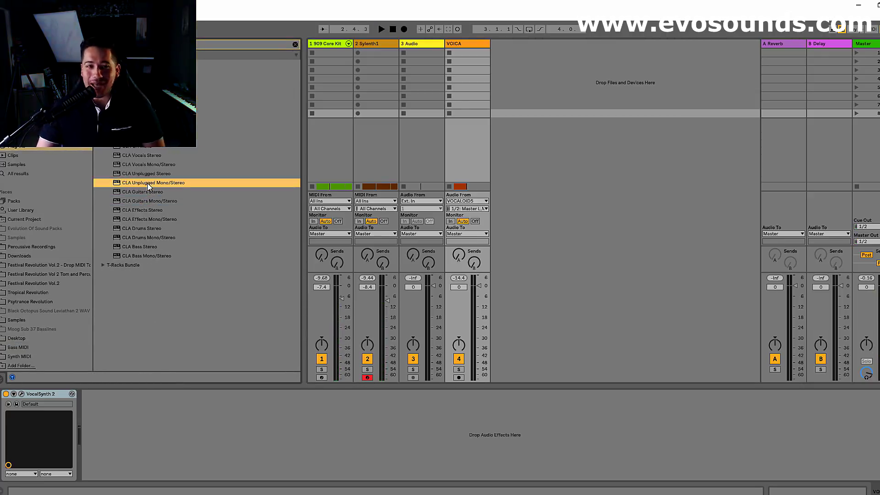
click(148, 155)
Load the CLA Vocals Stereo plug-in on the Master track and close its plug-in window.
click(877, 45)
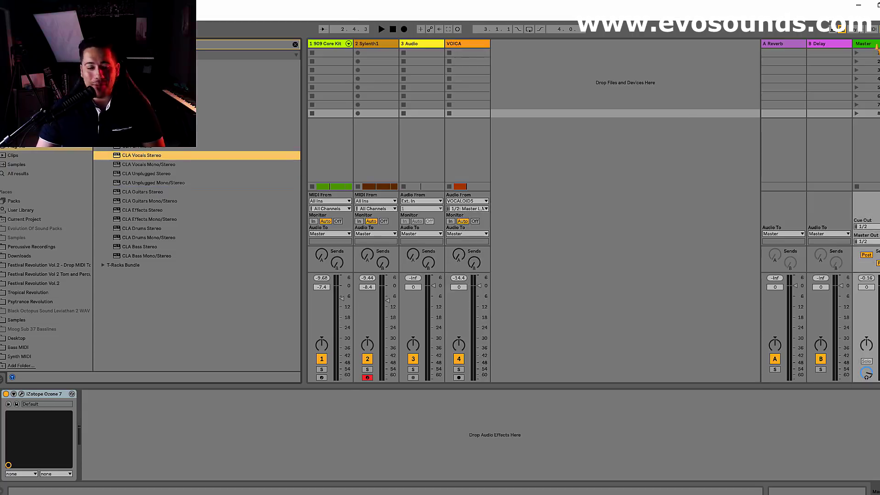
key(Return)
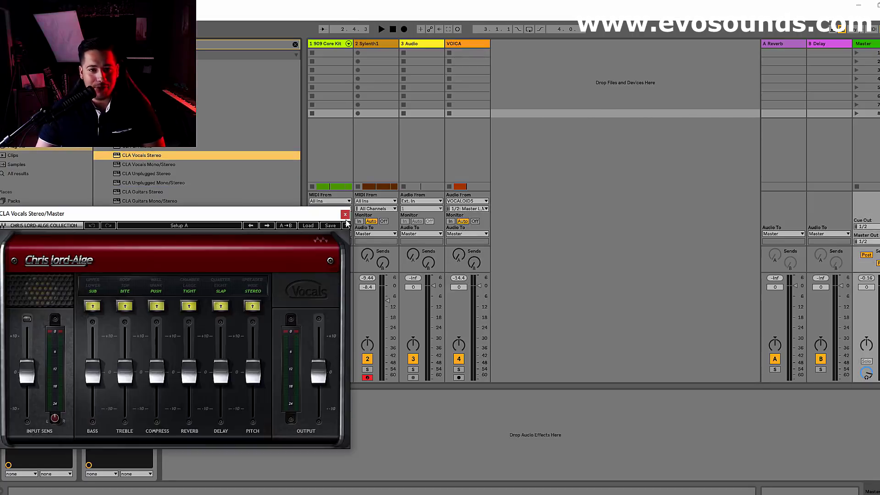
click(345, 214)
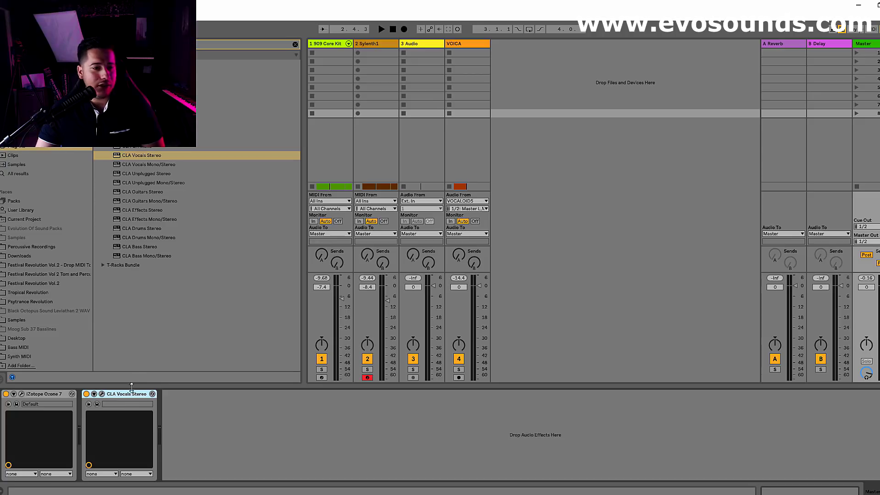
Move the CLA Vocals Stereo device onto the VOICA track after VocalSynth 2 and start playback.
drag(383, 146, 457, 43)
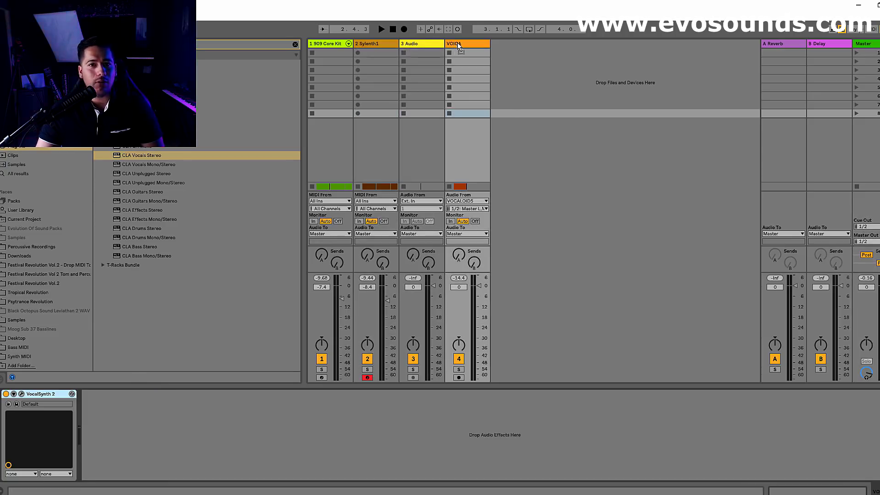
key(Return)
key(space)
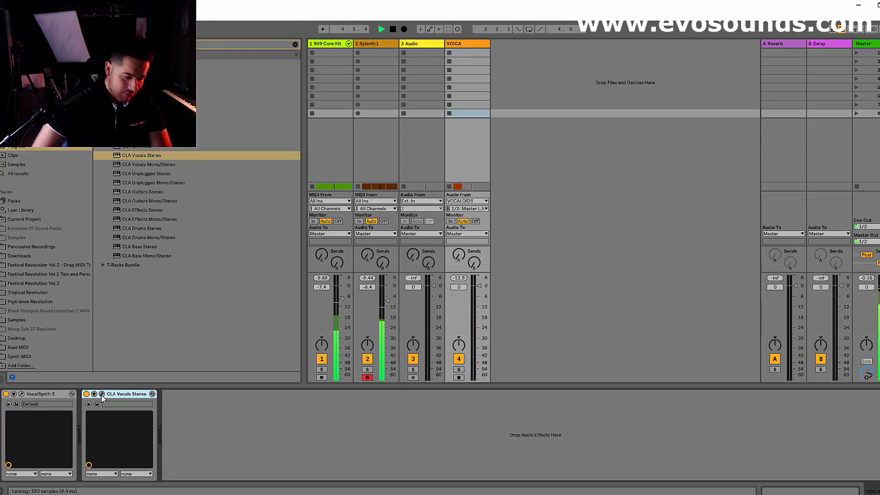
In Arrangement View, duplicate bars 1 to 5 of the VOICA track so the vocal clip repeats at bar 5, and stop playback.
key(Tab)
drag(429, 222, 298, 234)
key(ctrl+d)
key(space)
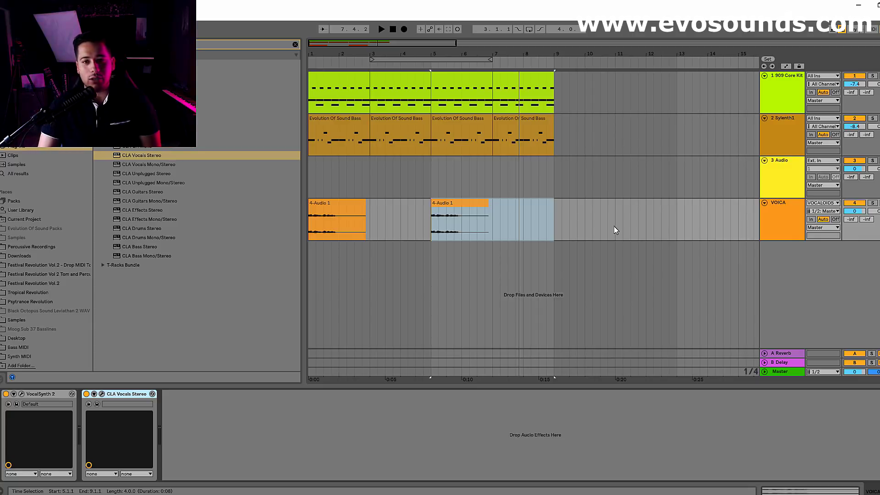
Play the arrangement from bar 1 with the VOICA track selected, stop it, and replay it from the first Sylenth1 bass clip.
click(313, 177)
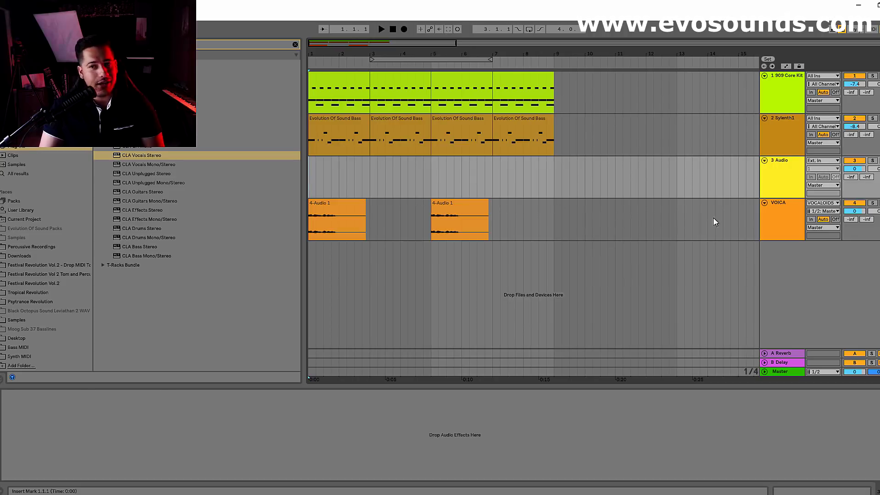
click(768, 212)
key(space)
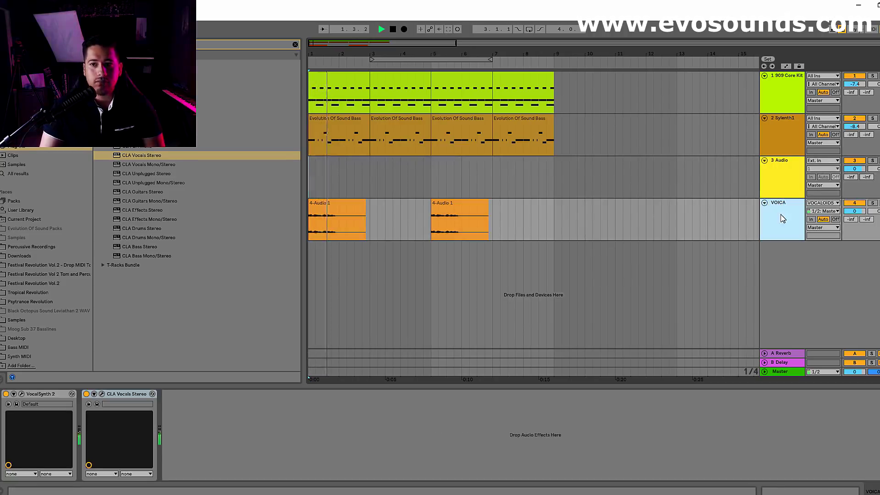
double_click(780, 215)
key(space)
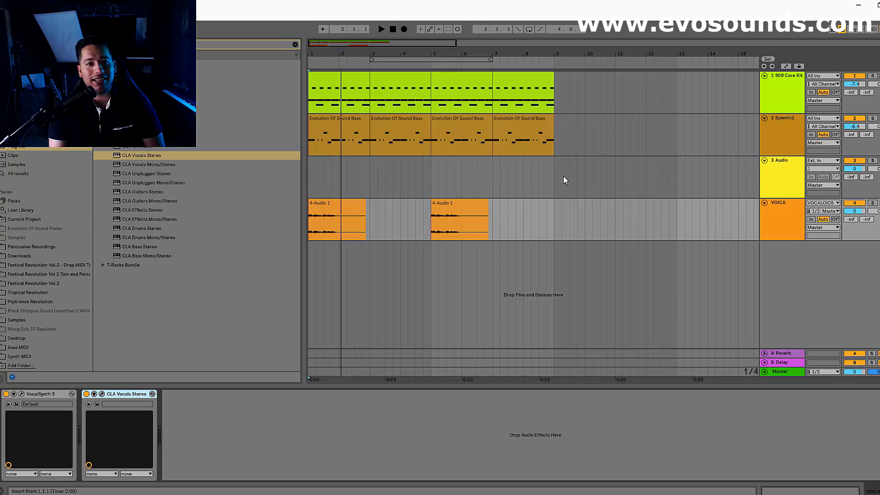
click(334, 129)
key(space)
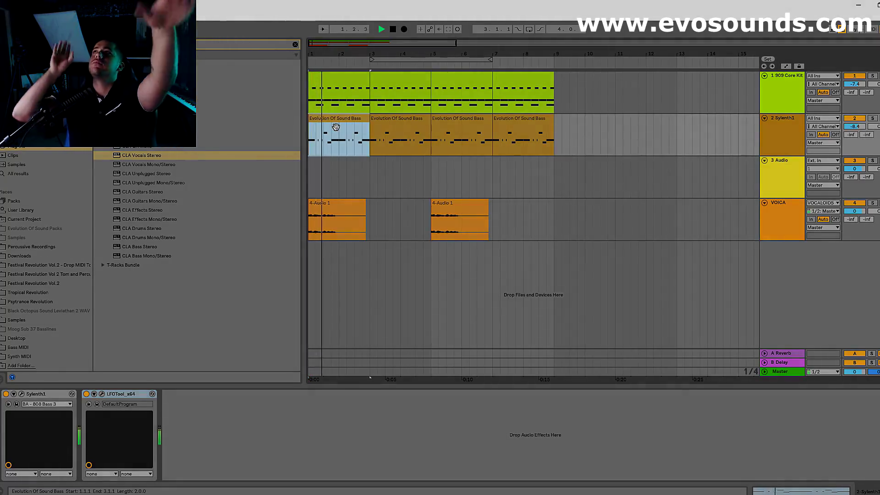